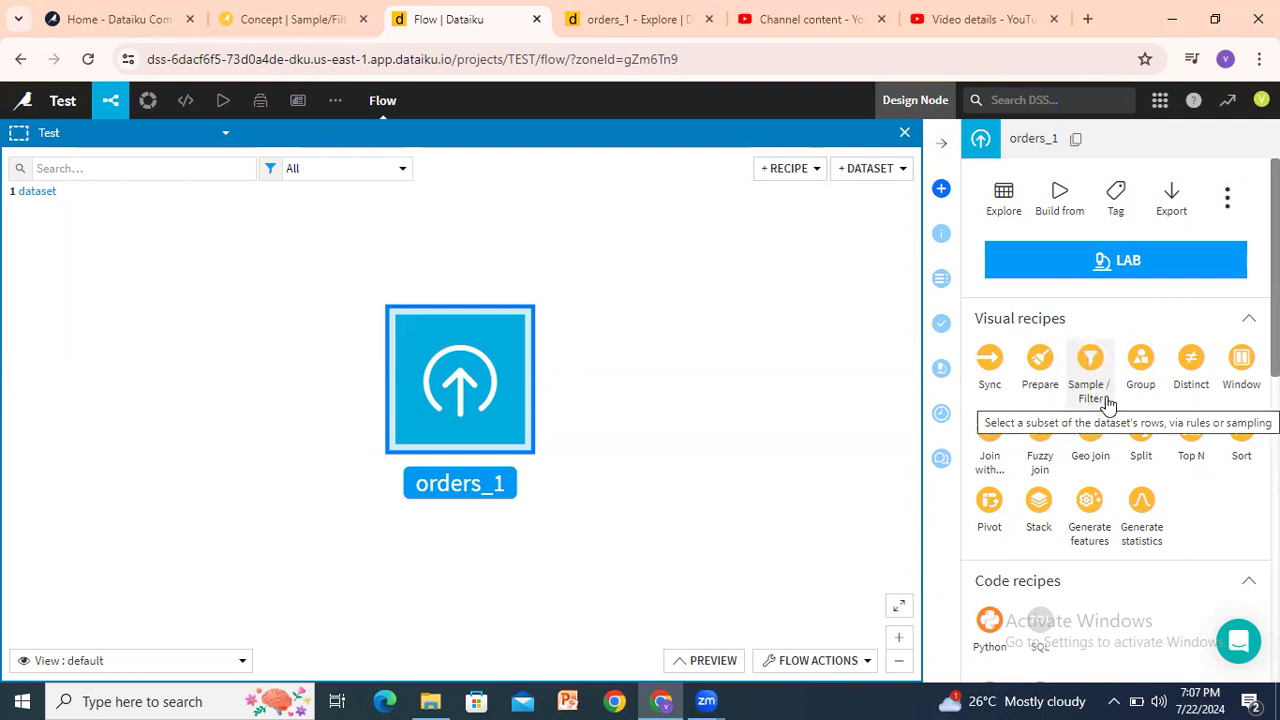
Create a Sample/Filter recipe on orders_1 with output dataset orders_1_filtered, and turn on its row filter
{"action": "left_click", "coordinate": [1093, 372]}
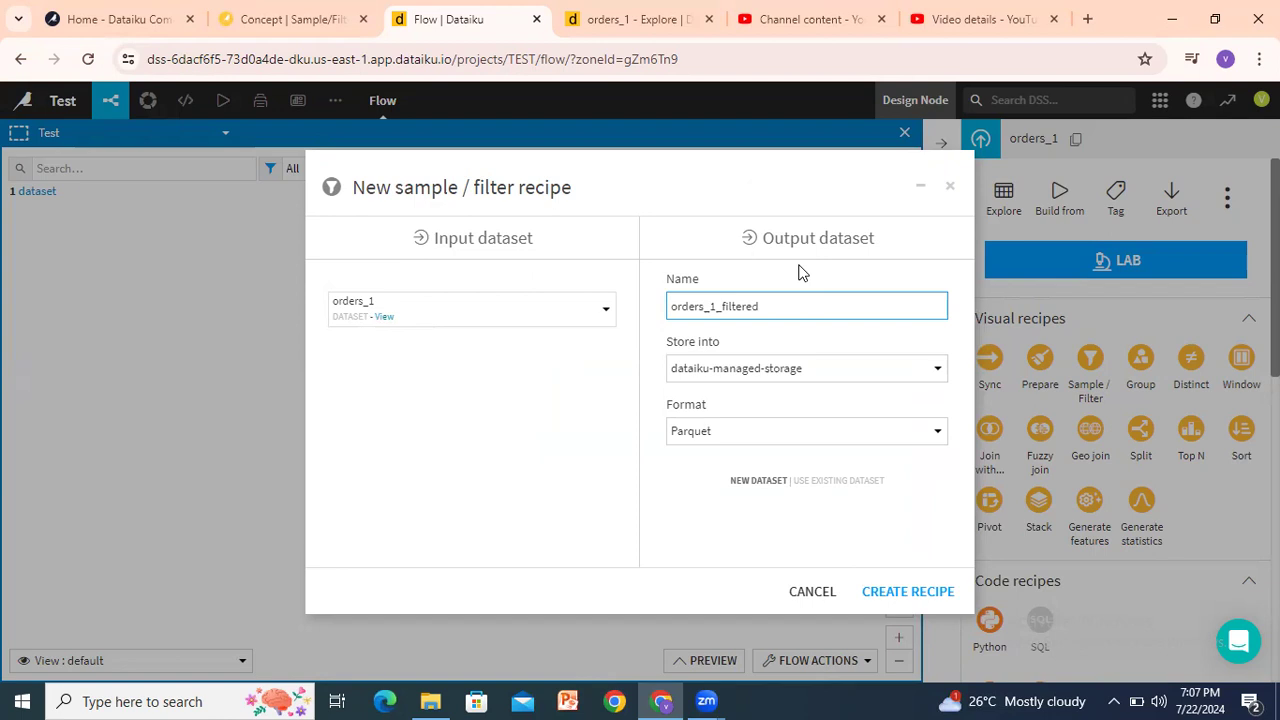
{"action": "left_click", "coordinate": [904, 599]}
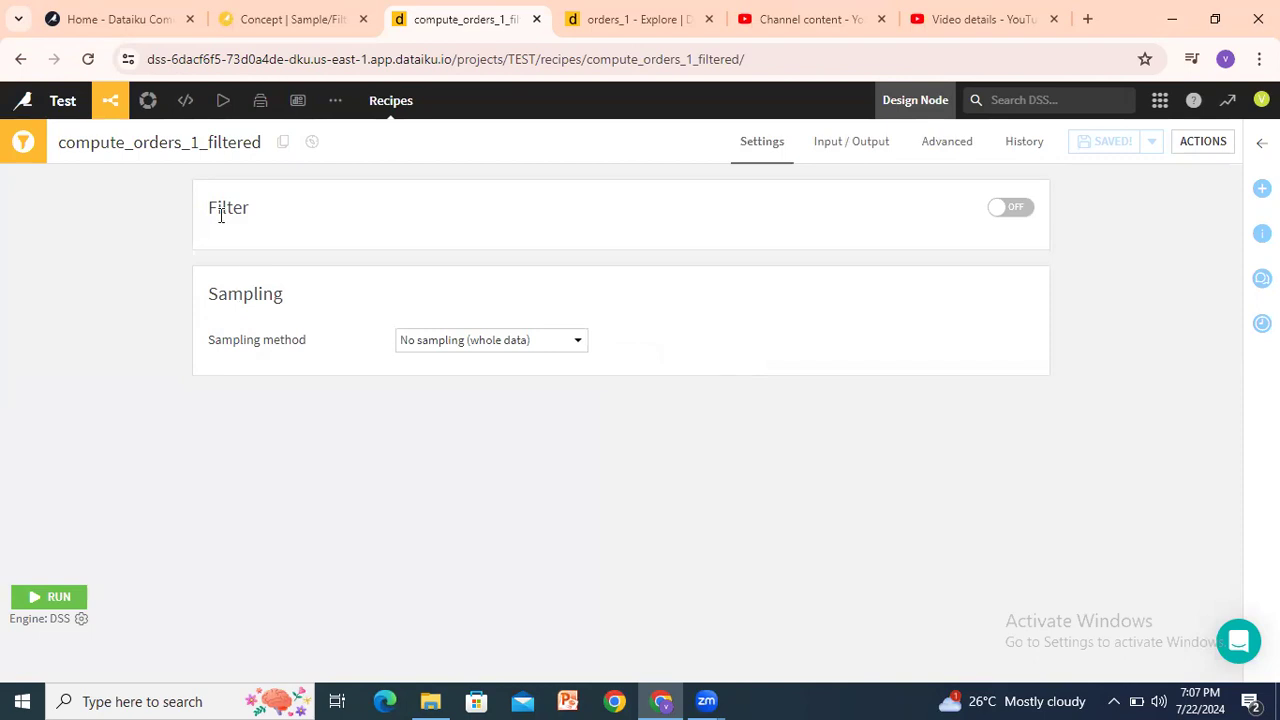
{"action": "left_click_drag", "start_coordinate": [223, 207], "coordinate": [238, 207]}
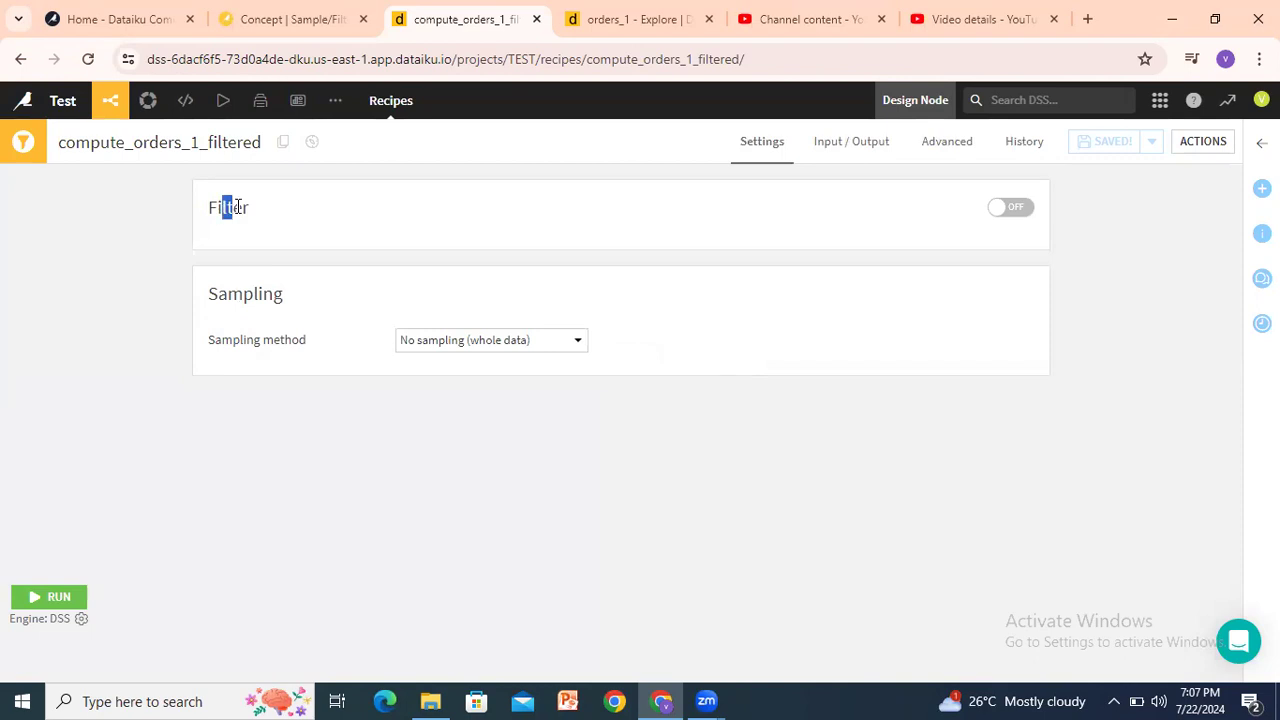
{"action": "left_click", "coordinate": [1025, 212]}
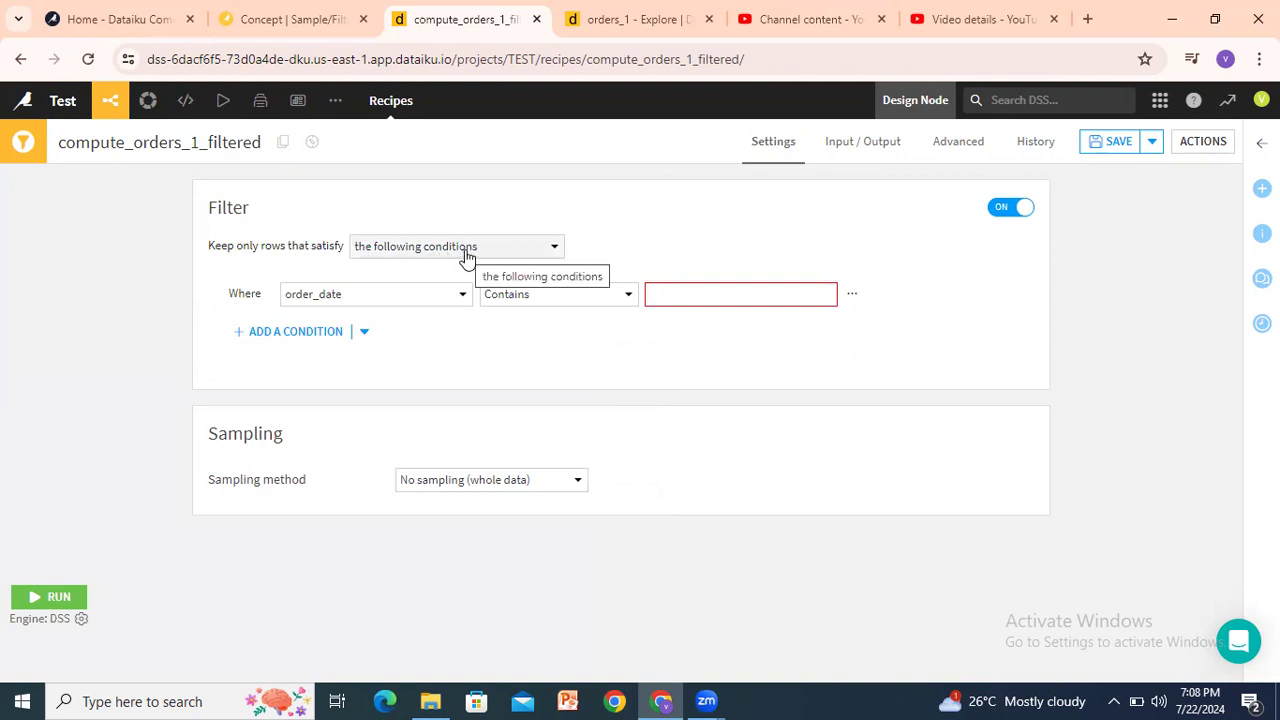
{"action": "left_click_drag", "start_coordinate": [235, 290], "coordinate": [828, 318]}
{"action": "left_click", "coordinate": [941, 314]}
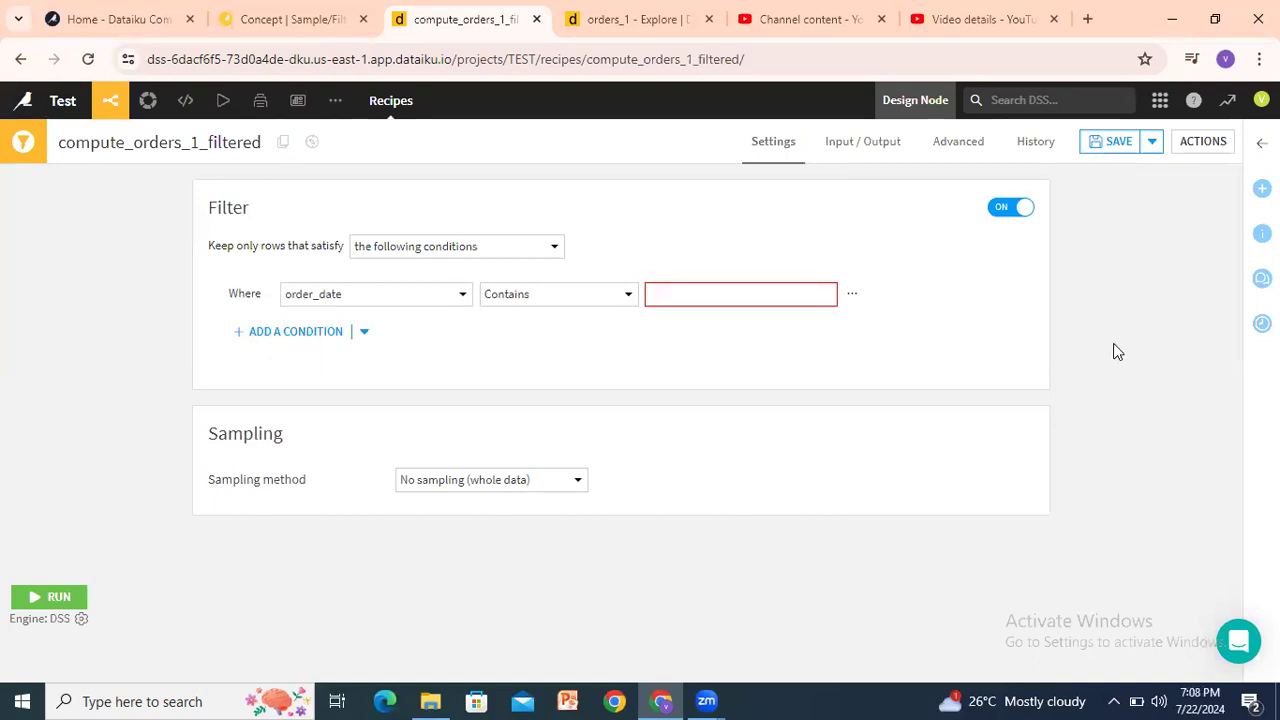
Try the formula and SQL expression modes for the row filter, and return to the following conditions
{"action": "left_click", "coordinate": [503, 249]}
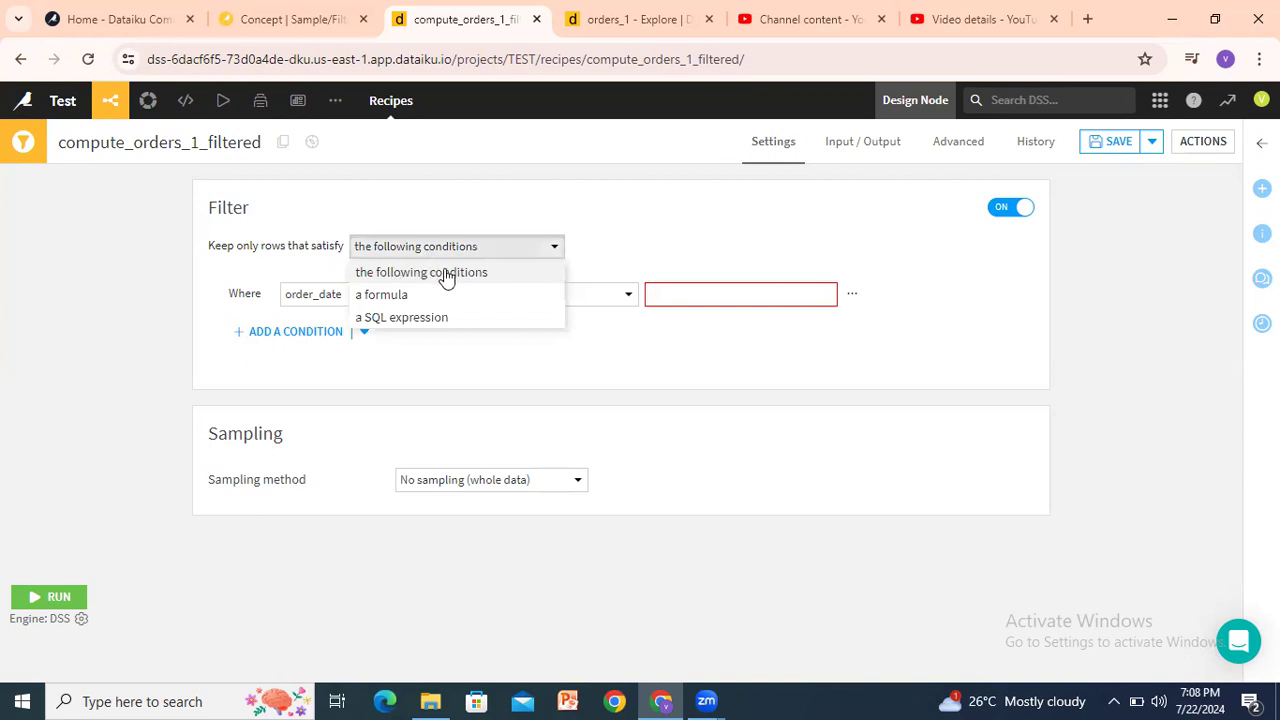
{"action": "left_click", "coordinate": [400, 295]}
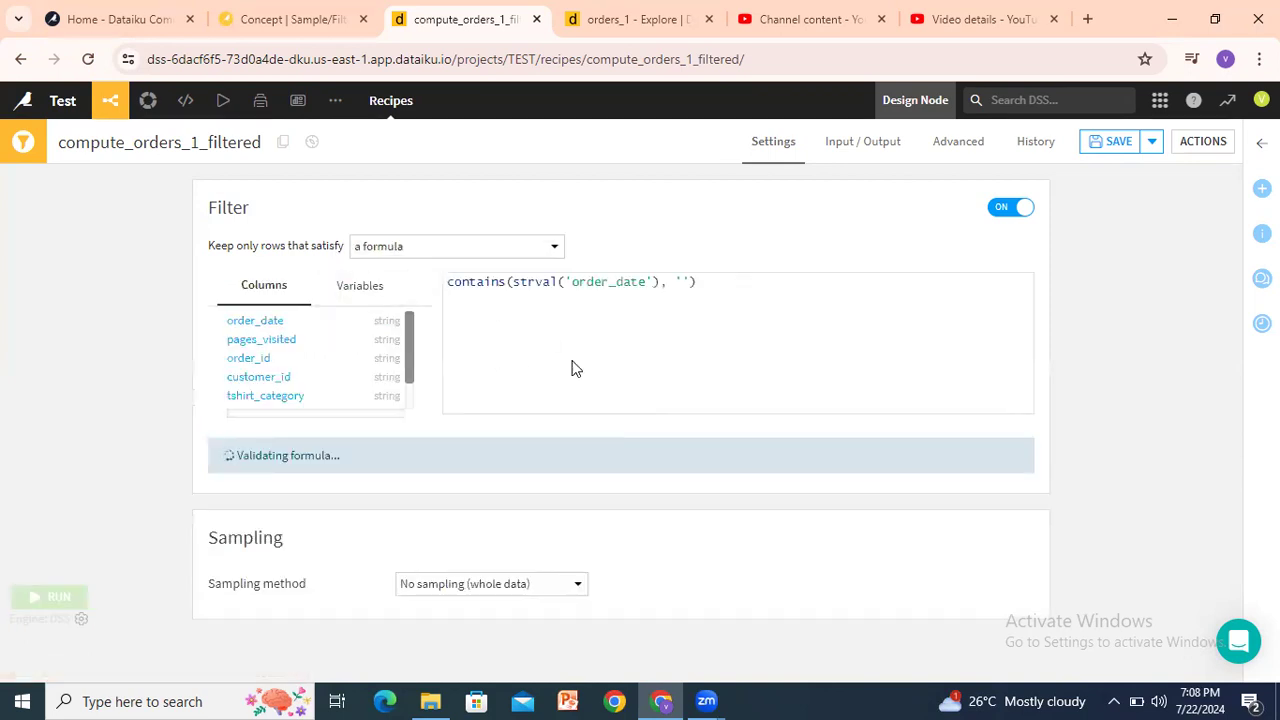
{"action": "left_click", "coordinate": [464, 252]}
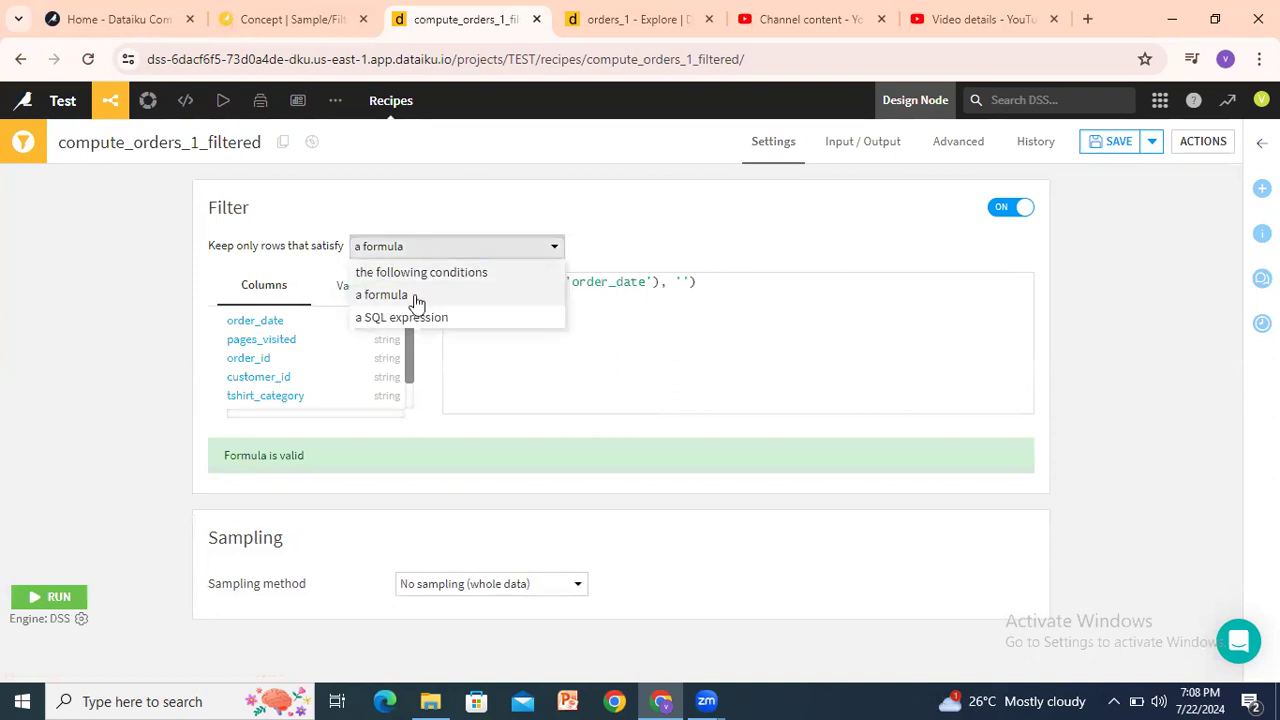
{"action": "left_click", "coordinate": [405, 317]}
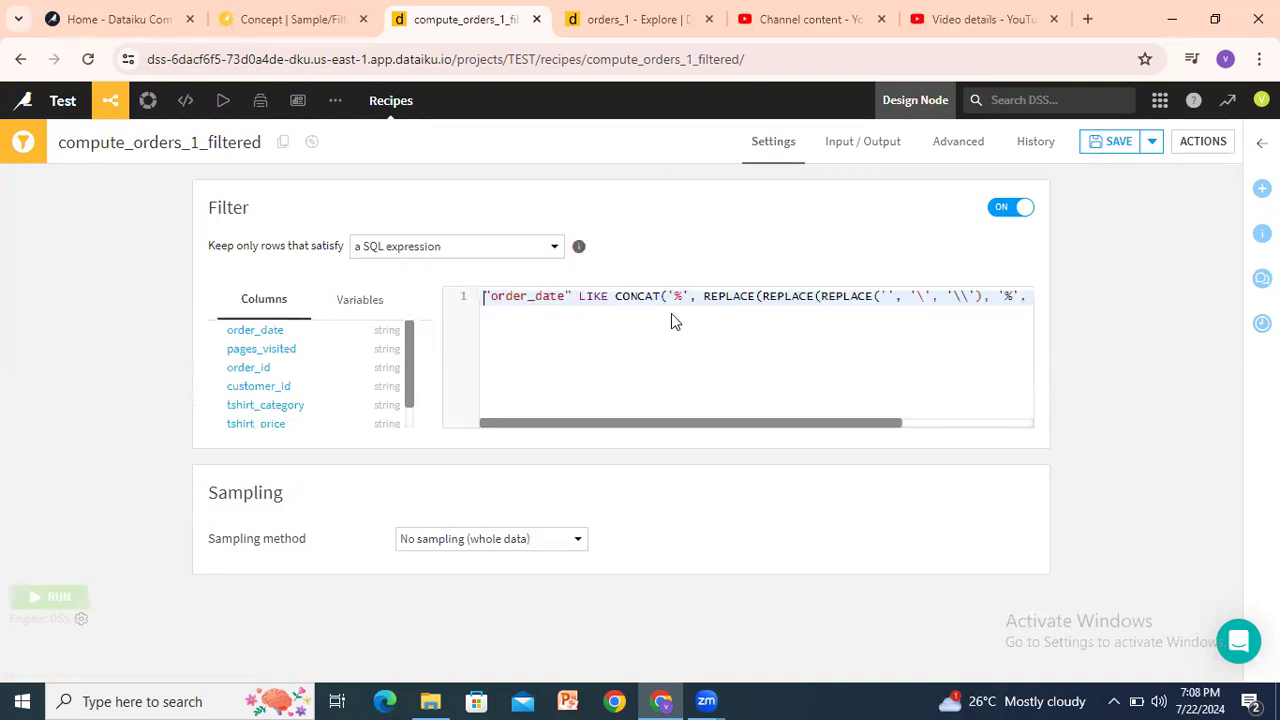
{"action": "left_click", "coordinate": [505, 250]}
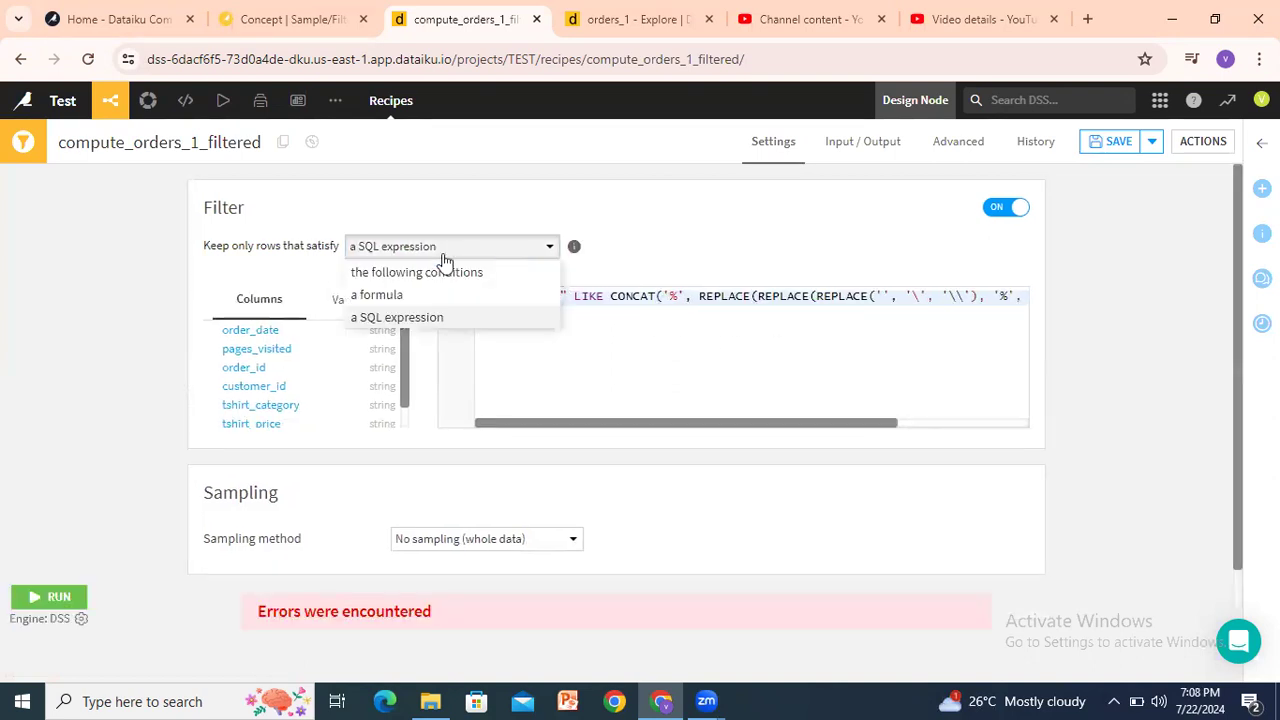
{"action": "left_click", "coordinate": [429, 274]}
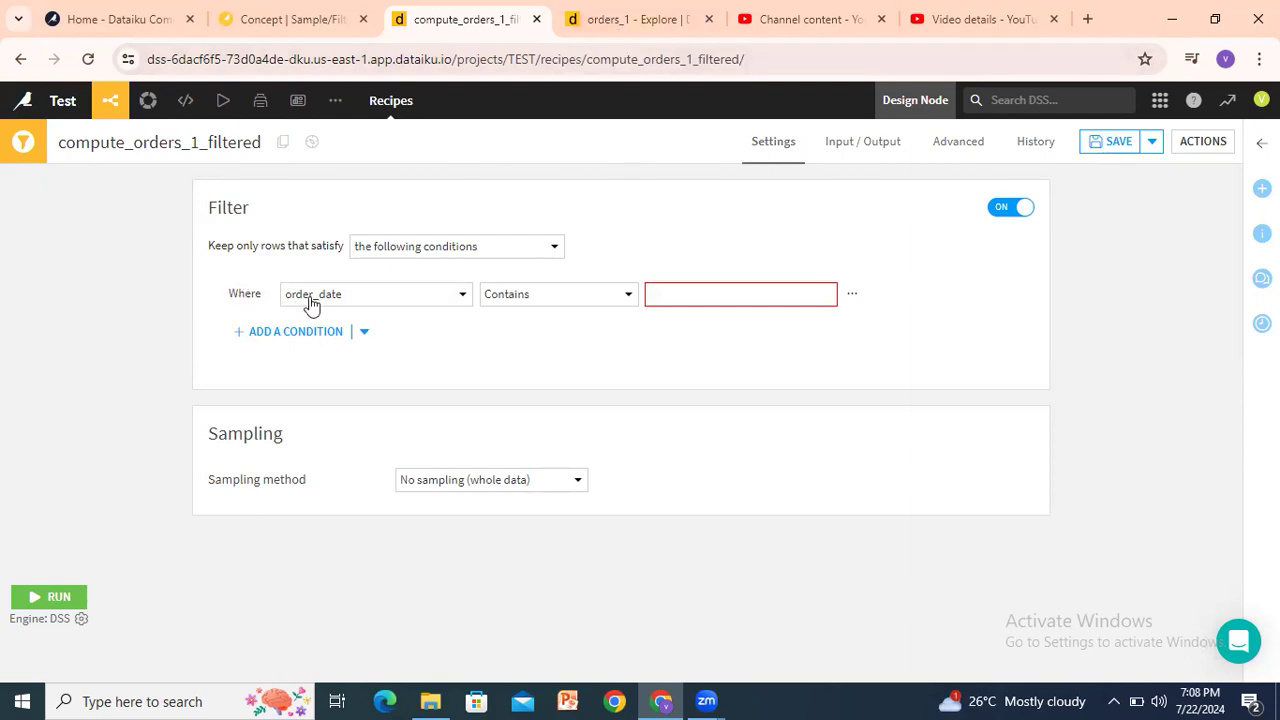
Set the filter condition's column to tshirt_category
{"action": "left_click", "coordinate": [440, 304]}
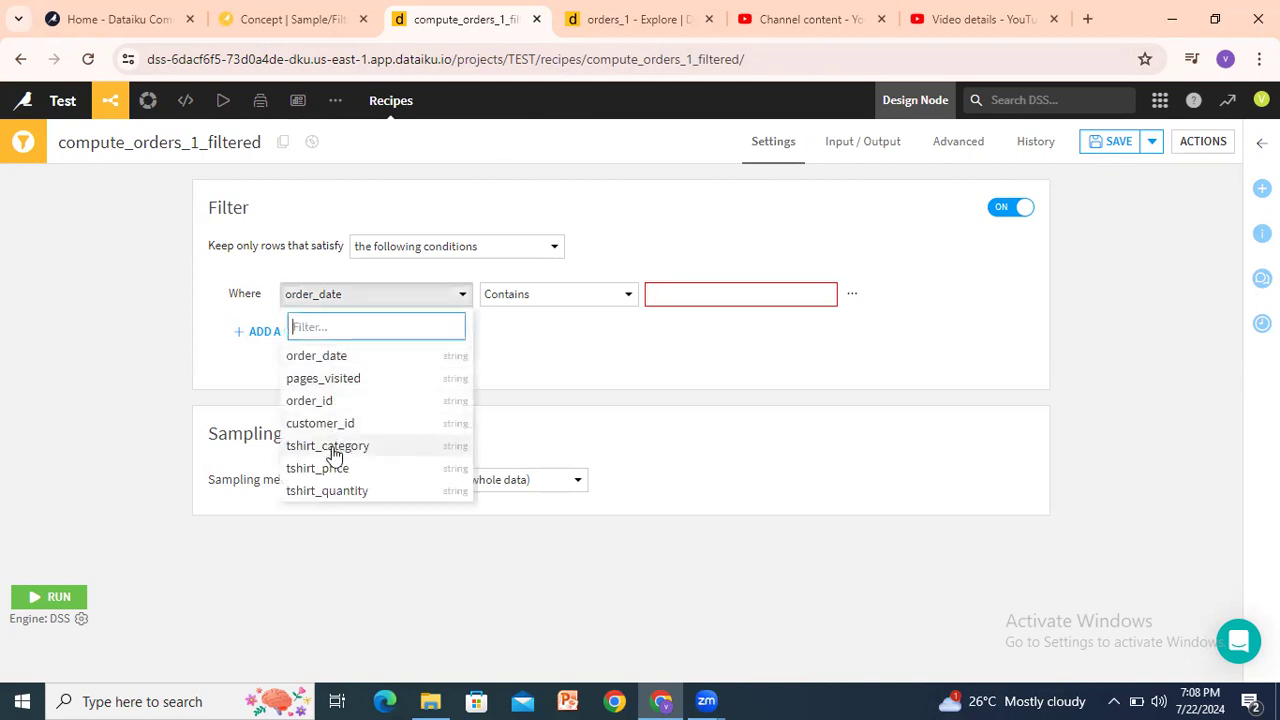
{"action": "left_click", "coordinate": [334, 446]}
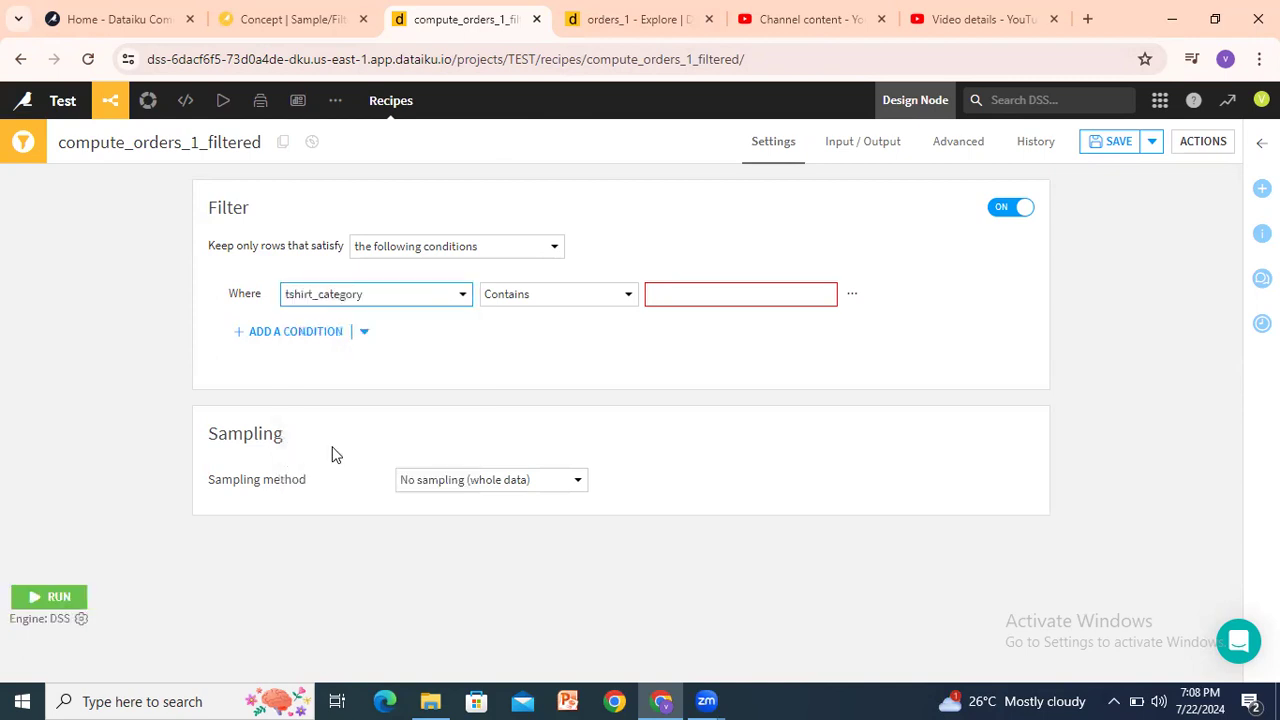
Duplicate the recipe's browser tab and open the orders_1 dataset from the project Flow in the copy
{"action": "right_click", "coordinate": [463, 33]}
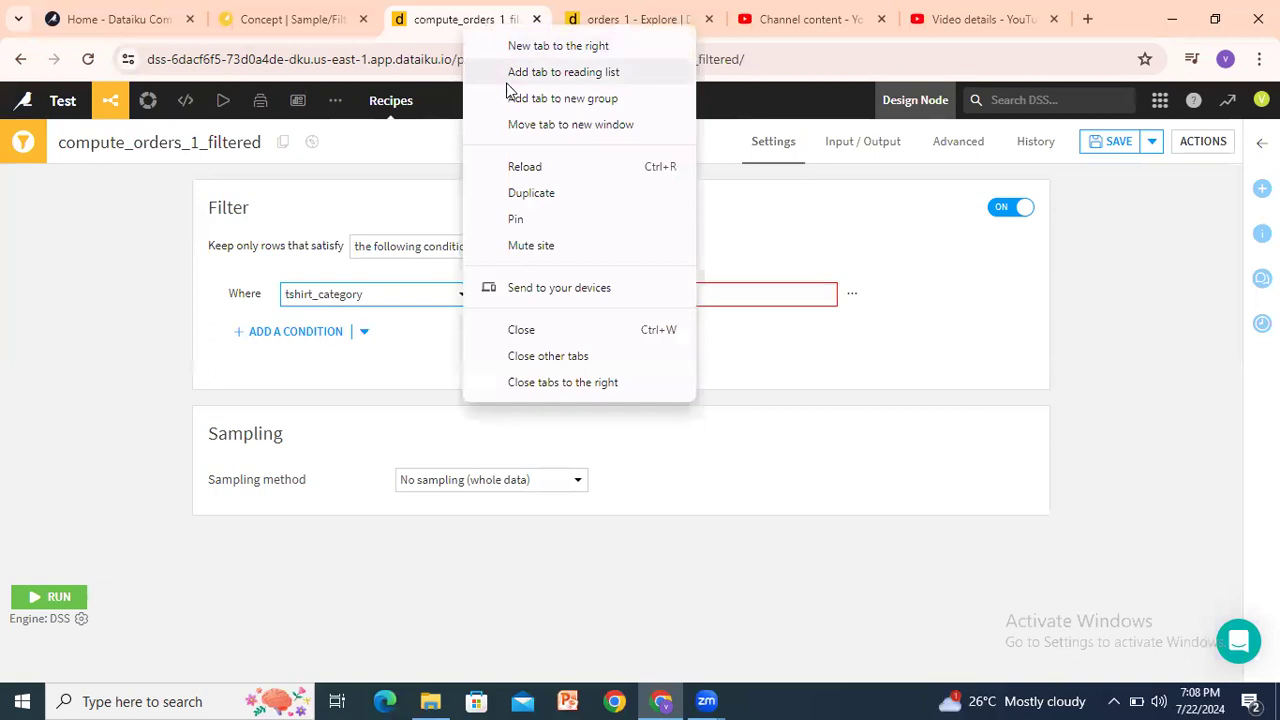
{"action": "left_click", "coordinate": [519, 199]}
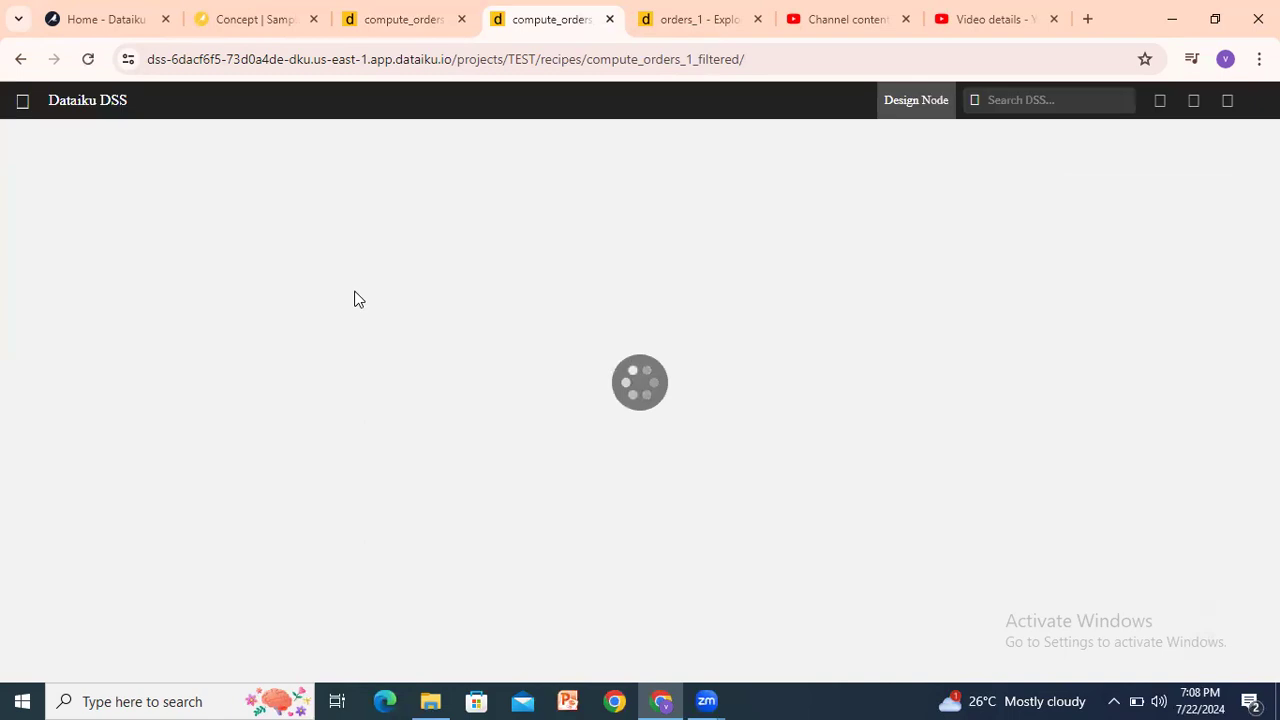
{"action": "mouse_move", "coordinate": [112, 102]}
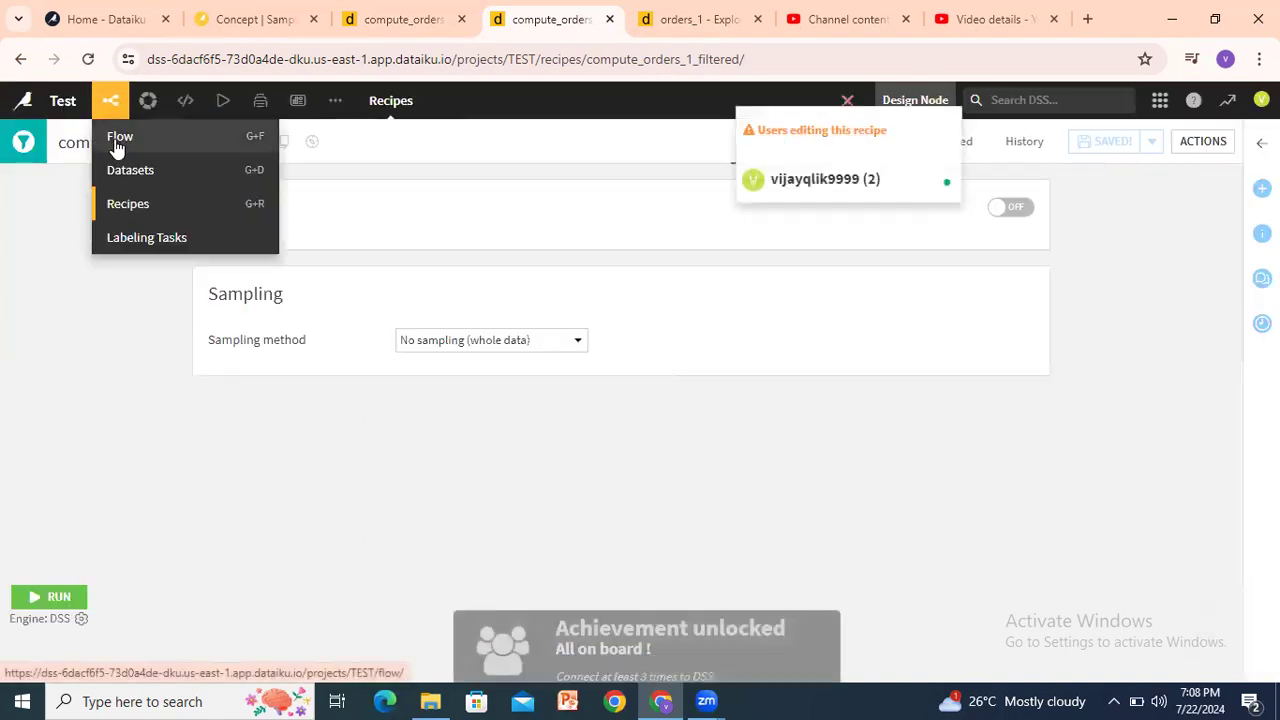
{"action": "left_click", "coordinate": [118, 141]}
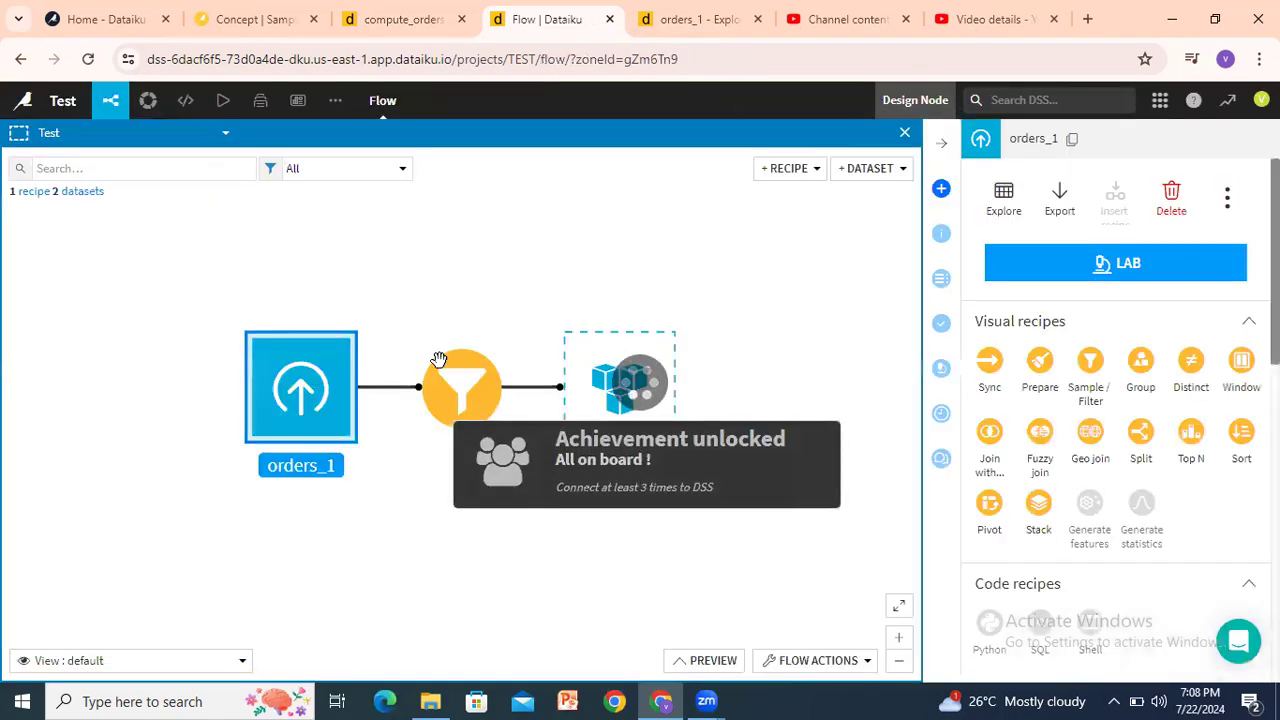
{"action": "double_click", "coordinate": [302, 414]}
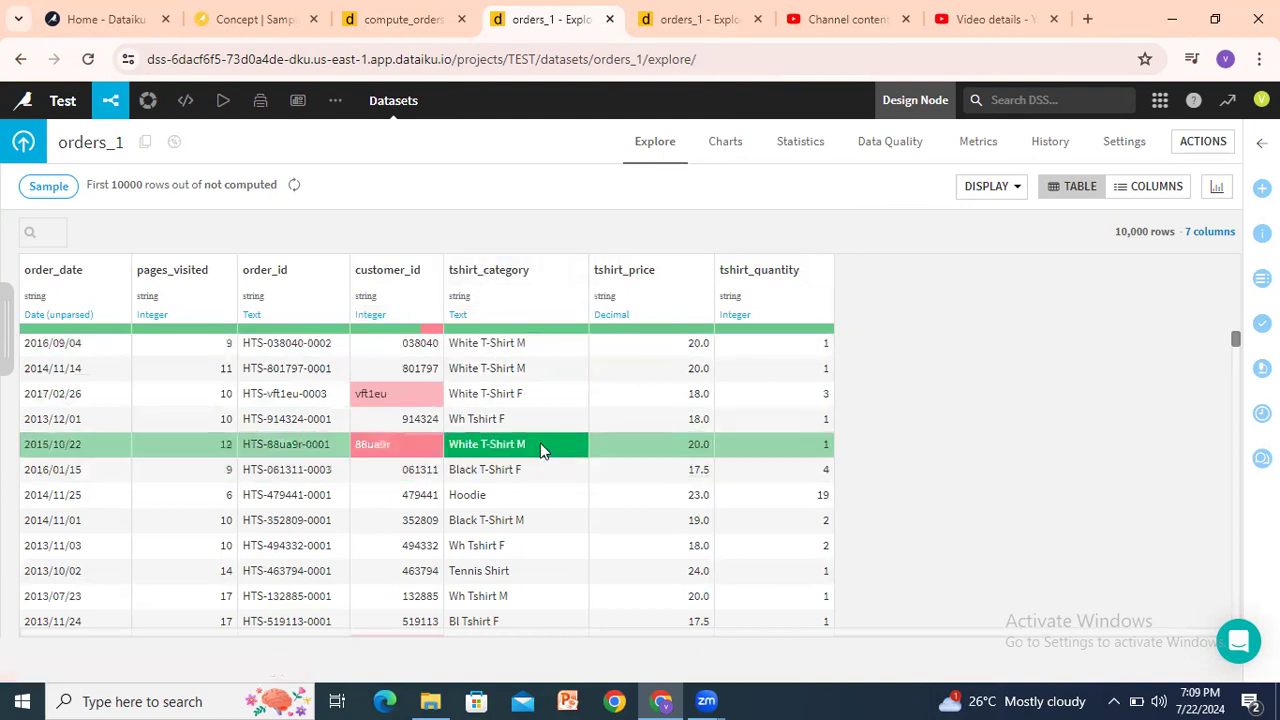
Copy the value Hoodie from the tshirt_category column of the orders_1 dataset
{"action": "right_click", "coordinate": [517, 501]}
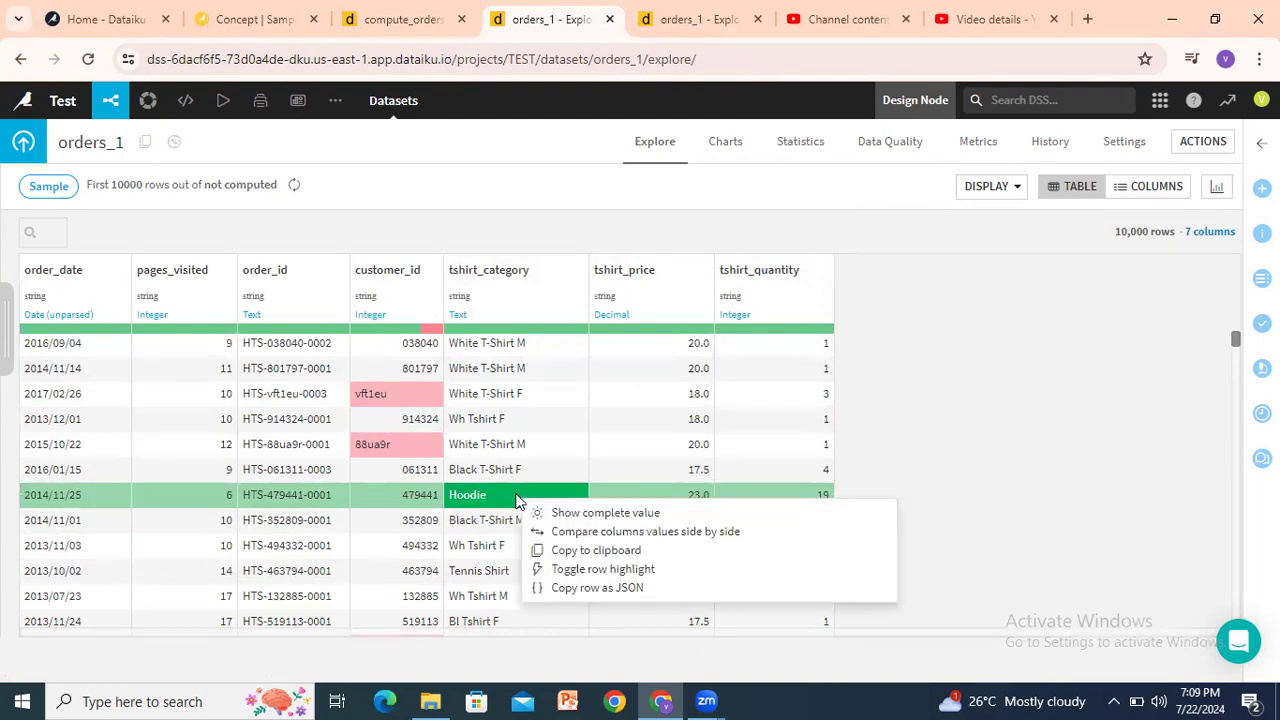
{"action": "left_click", "coordinate": [578, 552]}
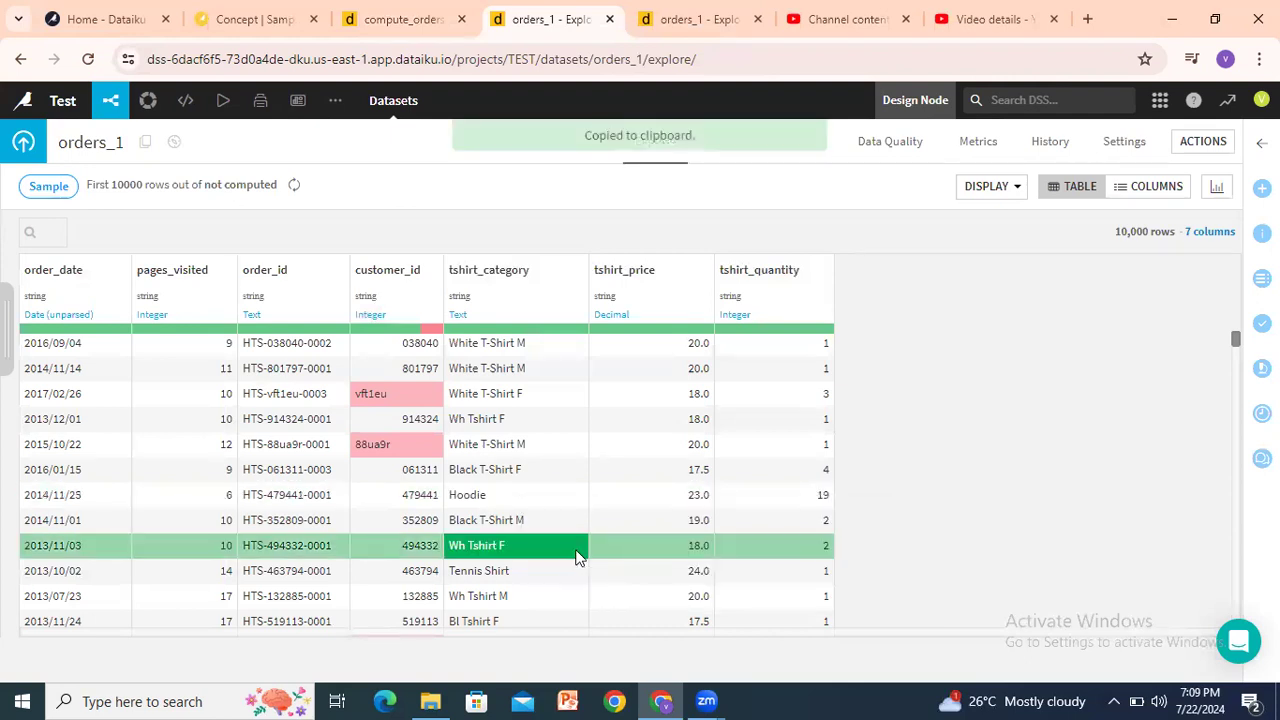
{"action": "right_click", "coordinate": [485, 496]}
{"action": "left_click", "coordinate": [505, 496]}
{"action": "left_click_drag", "start_coordinate": [487, 494], "coordinate": [436, 498]}
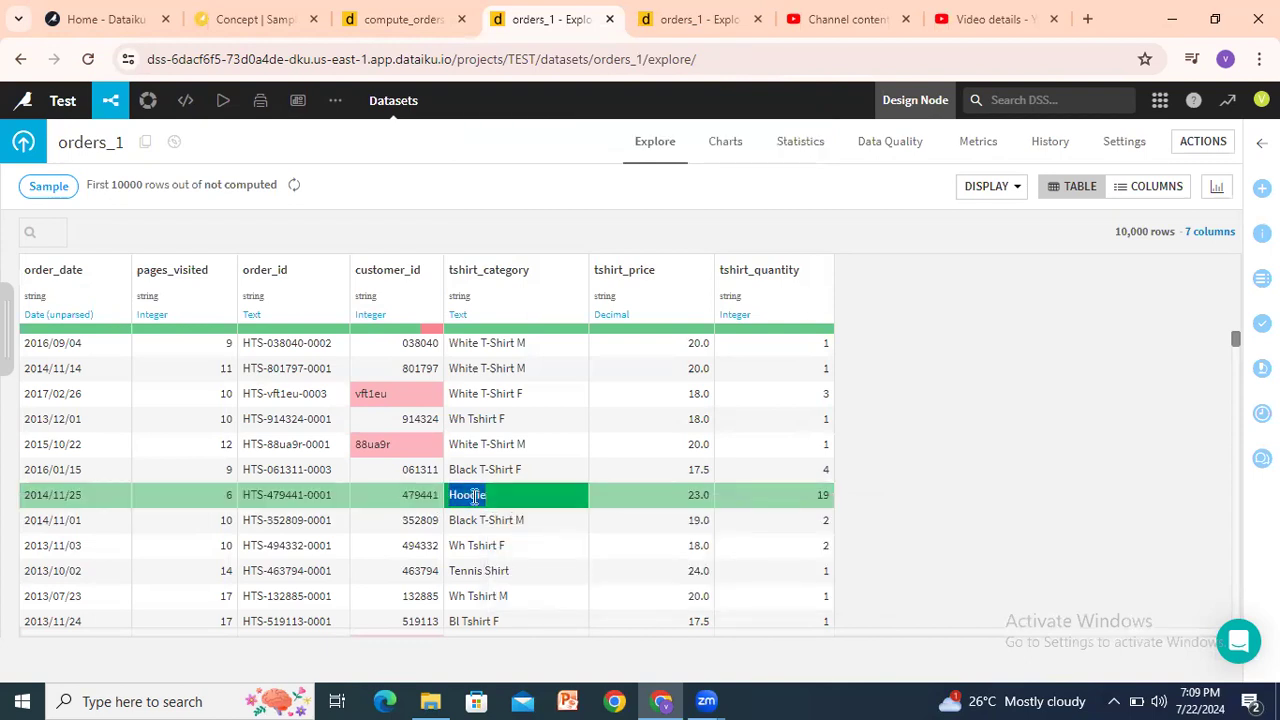
{"action": "right_click", "coordinate": [473, 495]}
{"action": "left_click", "coordinate": [530, 563]}
Back in the filter recipe, set the tshirt_category condition to Equals with the copied value Hoodie
{"action": "left_click", "coordinate": [400, 30]}
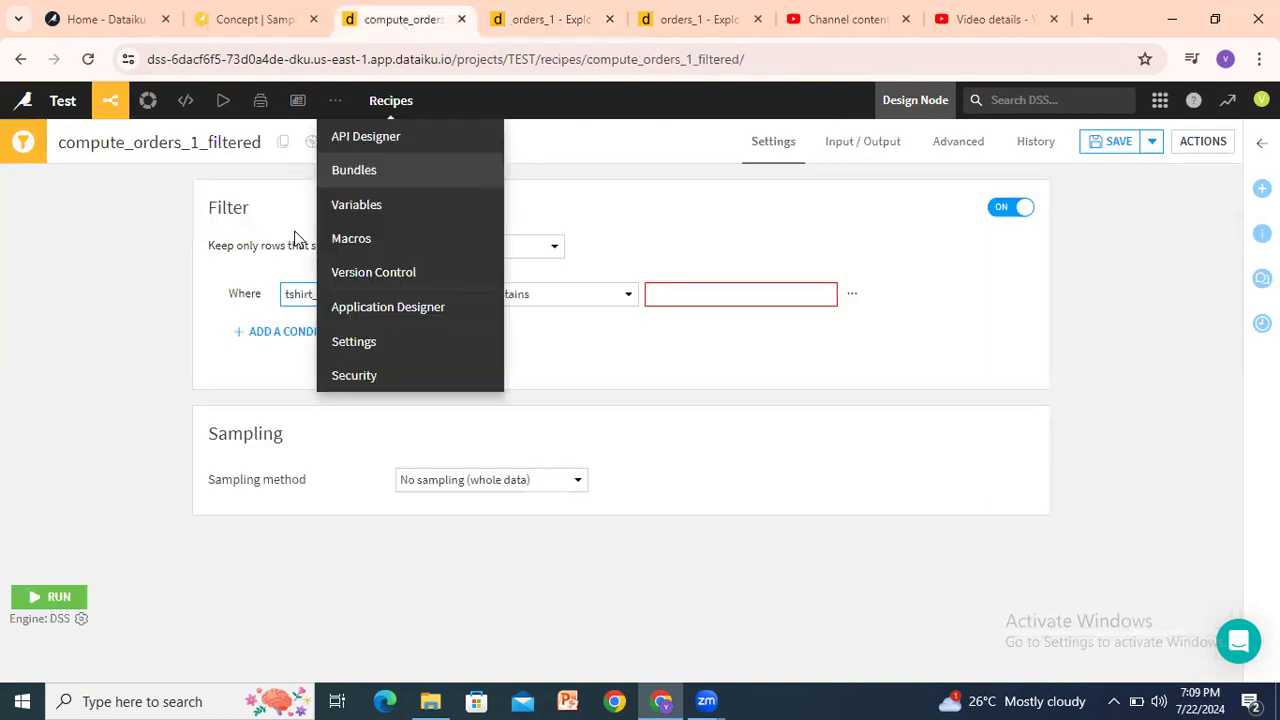
{"action": "left_click", "coordinate": [534, 300]}
{"action": "left_click", "coordinate": [540, 392]}
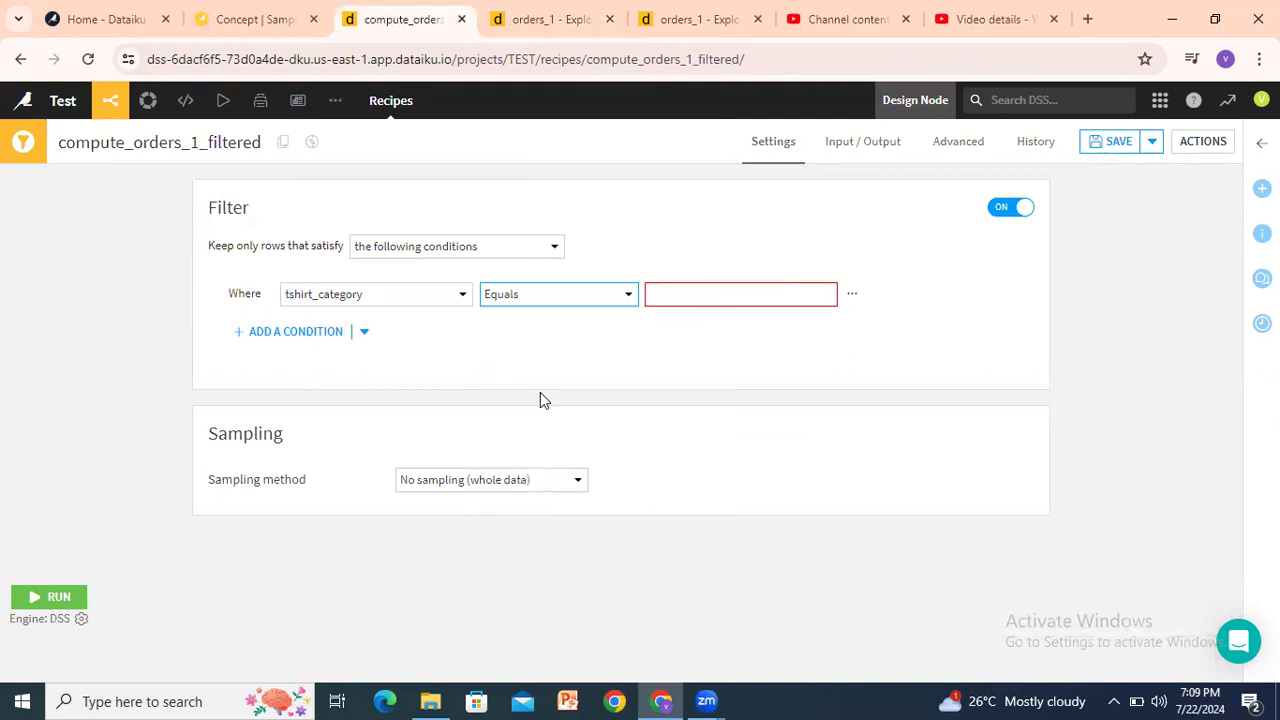
{"action": "left_click", "coordinate": [694, 291]}
{"action": "key", "text": "ctrl+v"}
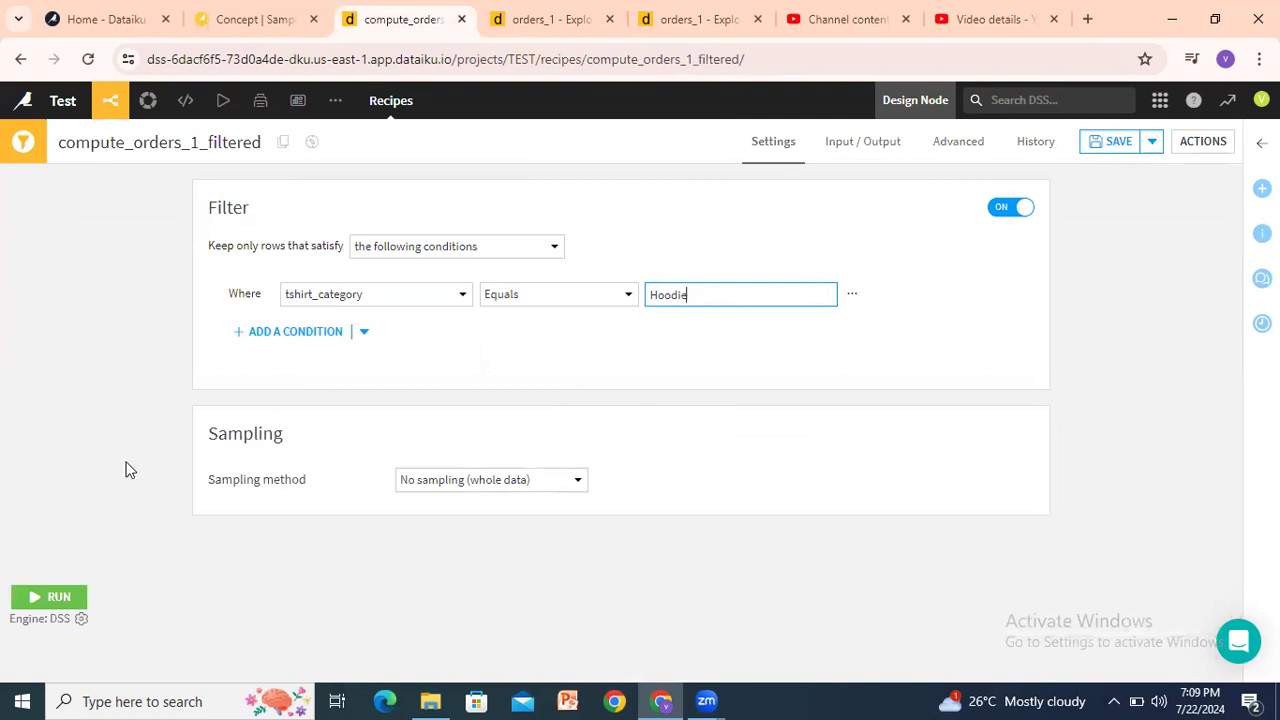
{"action": "left_click", "coordinate": [223, 390]}
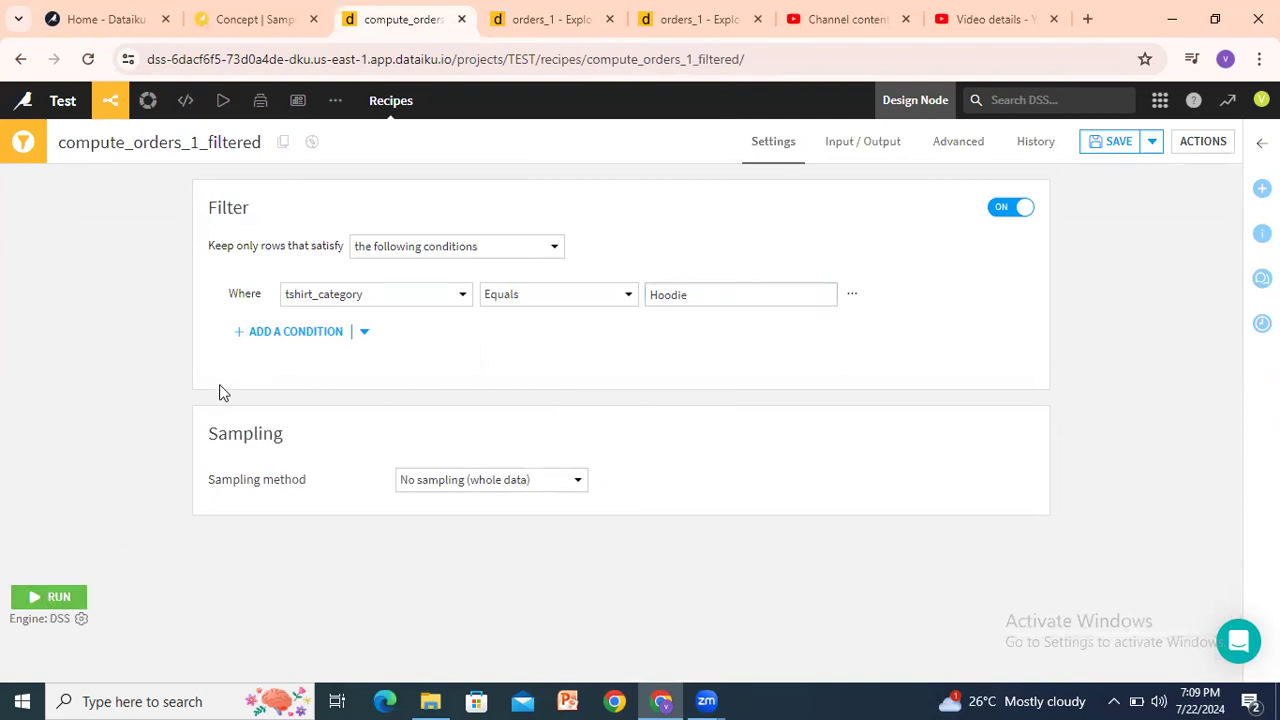
Try adding a second condition joined with And to the filter, and delete it
{"action": "left_click", "coordinate": [310, 334]}
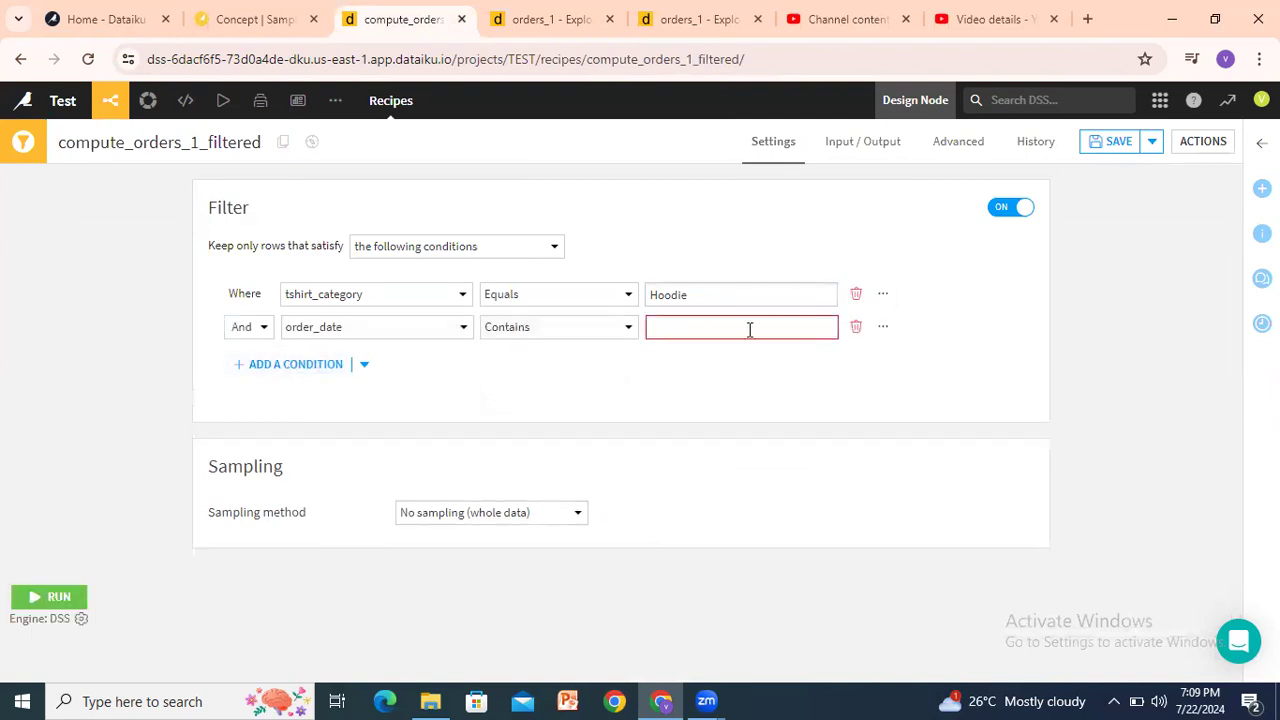
{"action": "left_click", "coordinate": [856, 328]}
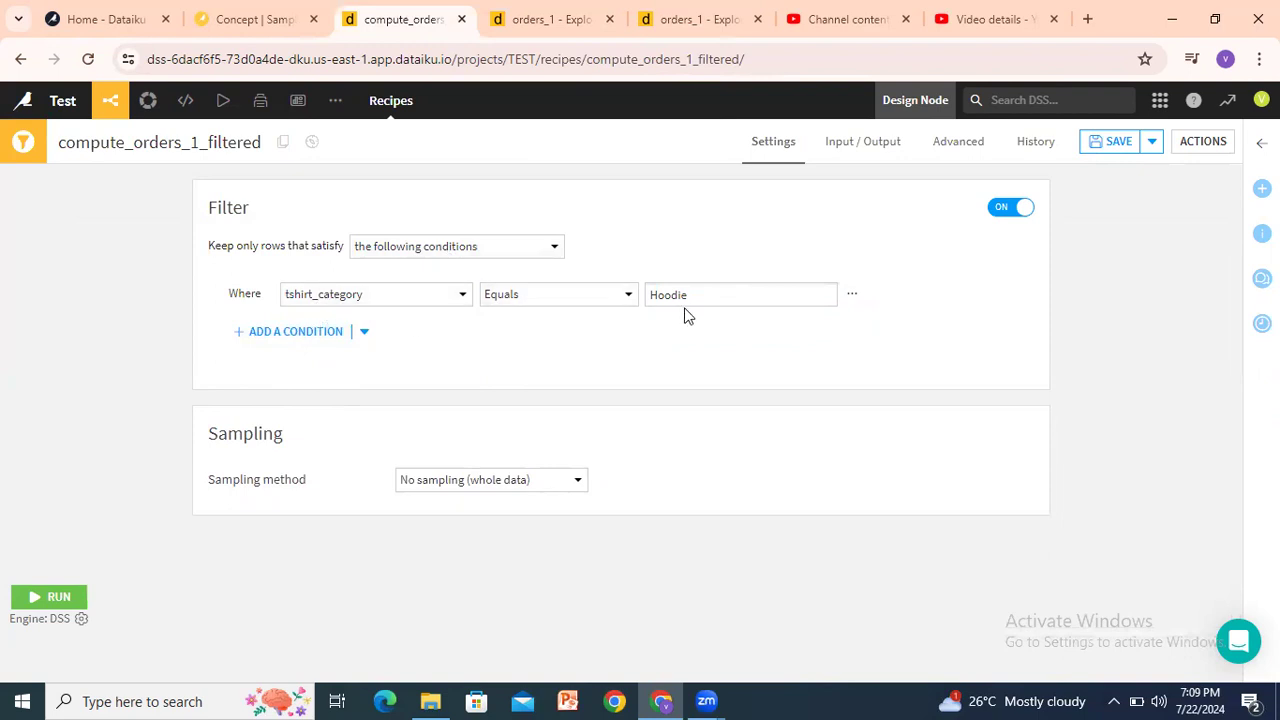
Try switching the Hoodie filter to a formula and a SQL expression, and restore the condition-based mode
{"action": "left_click", "coordinate": [459, 257]}
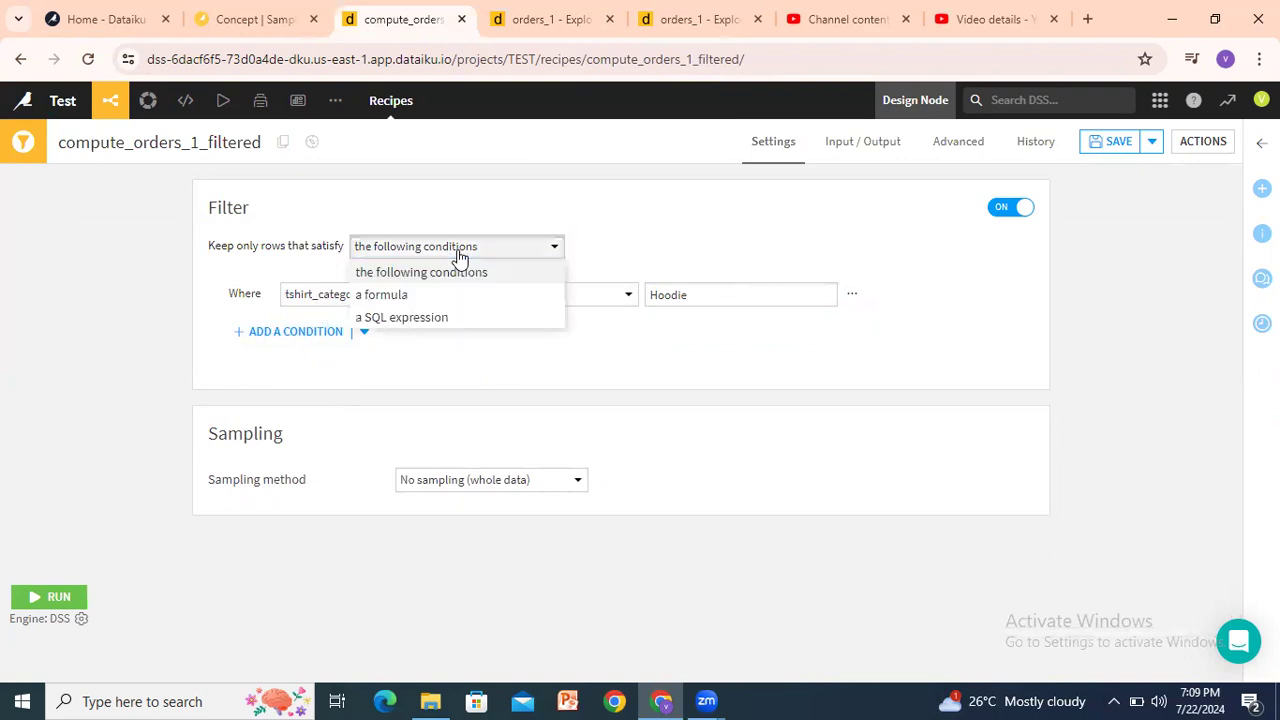
{"action": "left_click", "coordinate": [406, 294]}
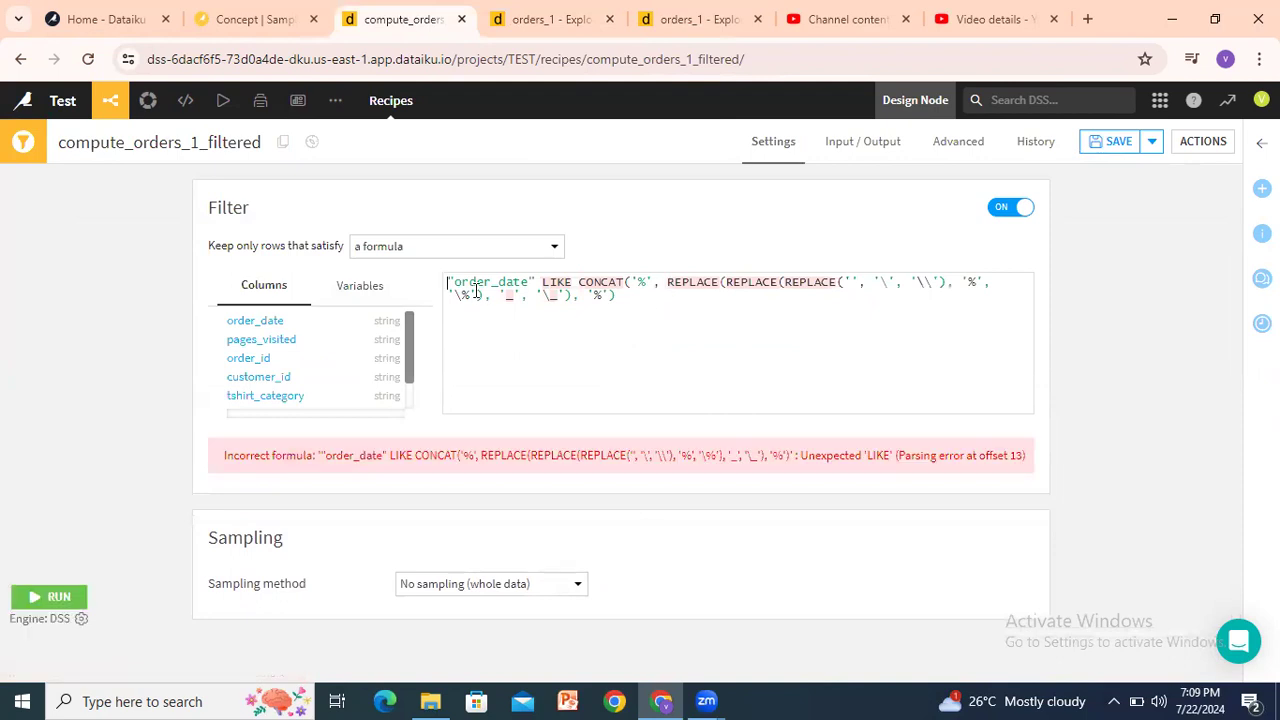
{"action": "left_click", "coordinate": [443, 252]}
{"action": "left_click", "coordinate": [399, 322]}
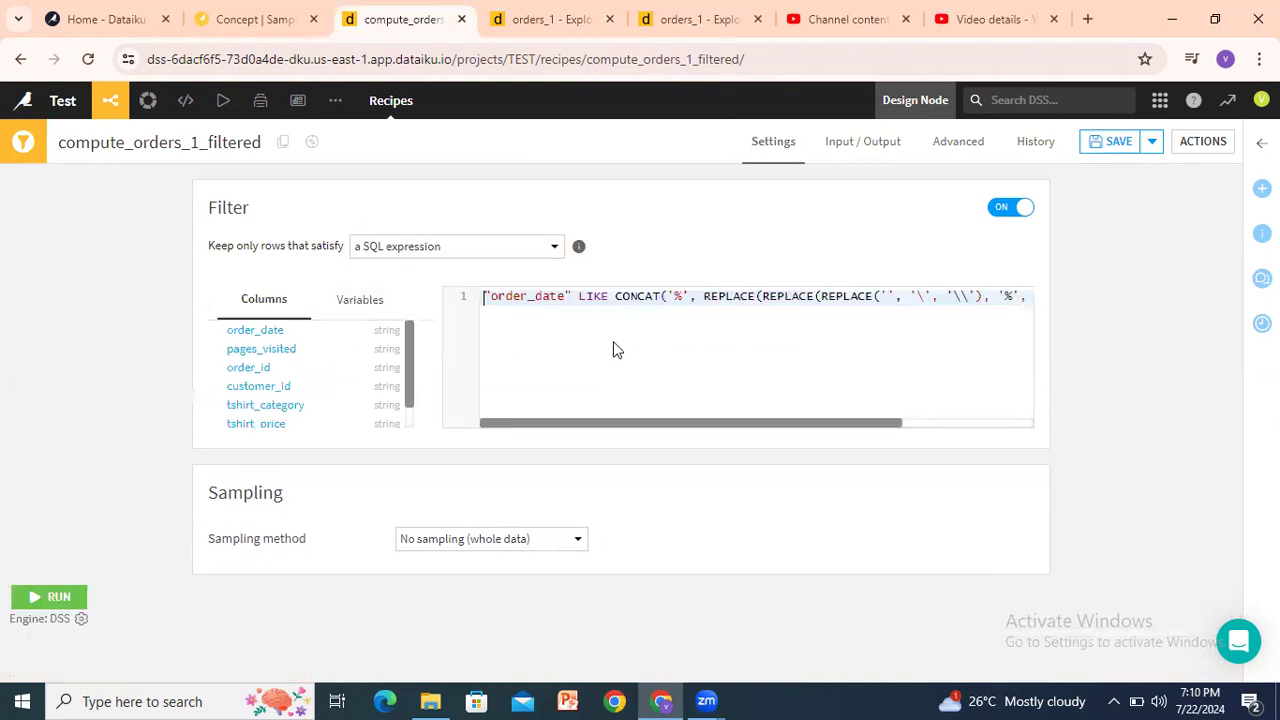
{"action": "left_click", "coordinate": [518, 258]}
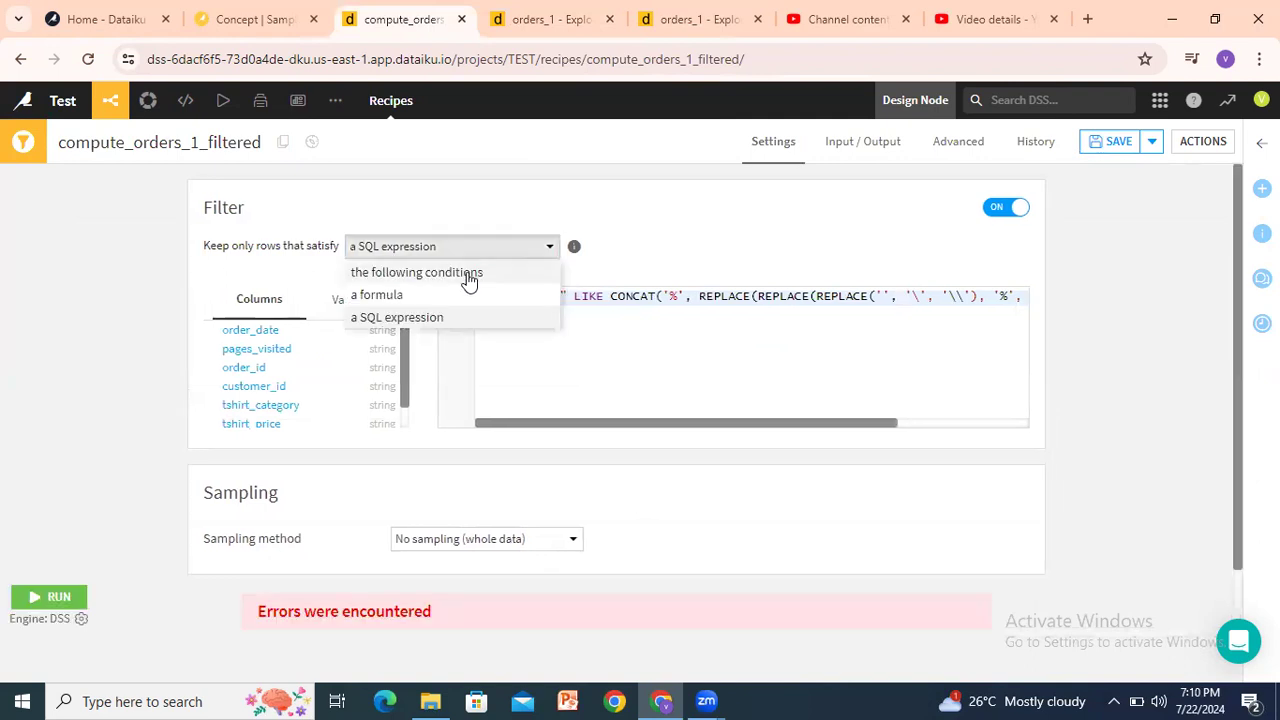
{"action": "left_click", "coordinate": [471, 276]}
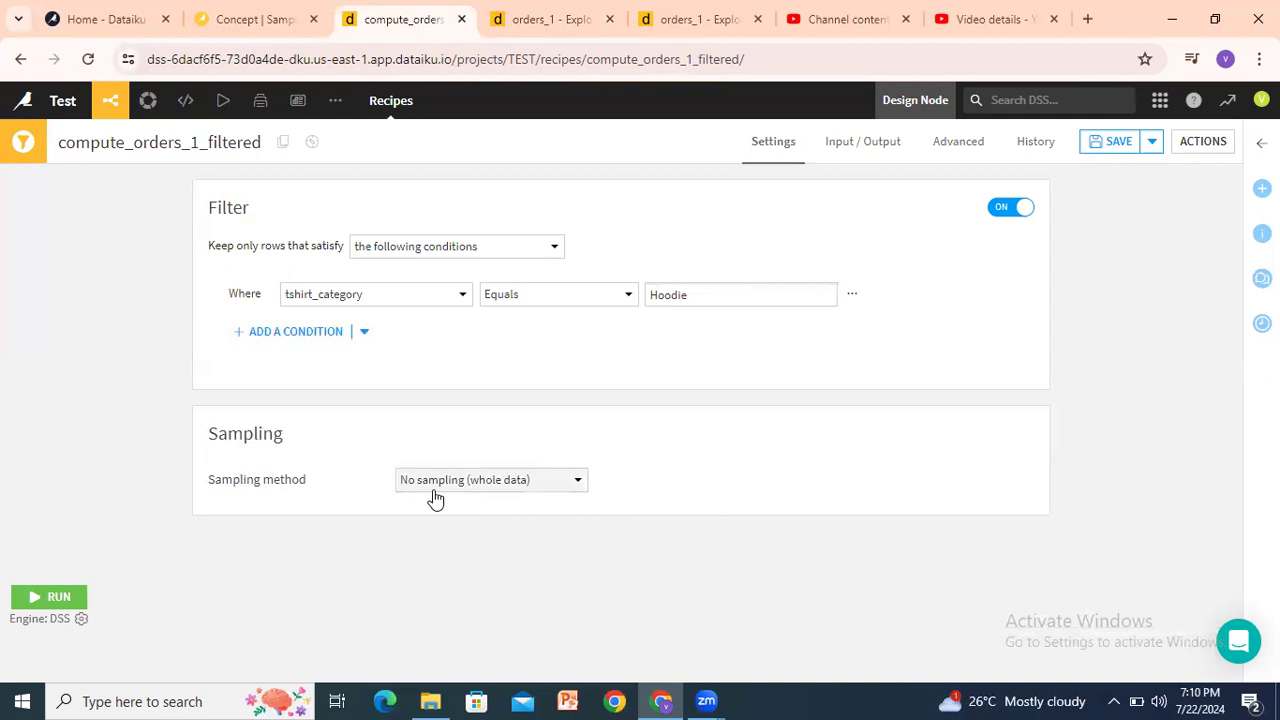
Review the available sampling methods and keep No sampling (whole data) selected
{"action": "left_click", "coordinate": [521, 486]}
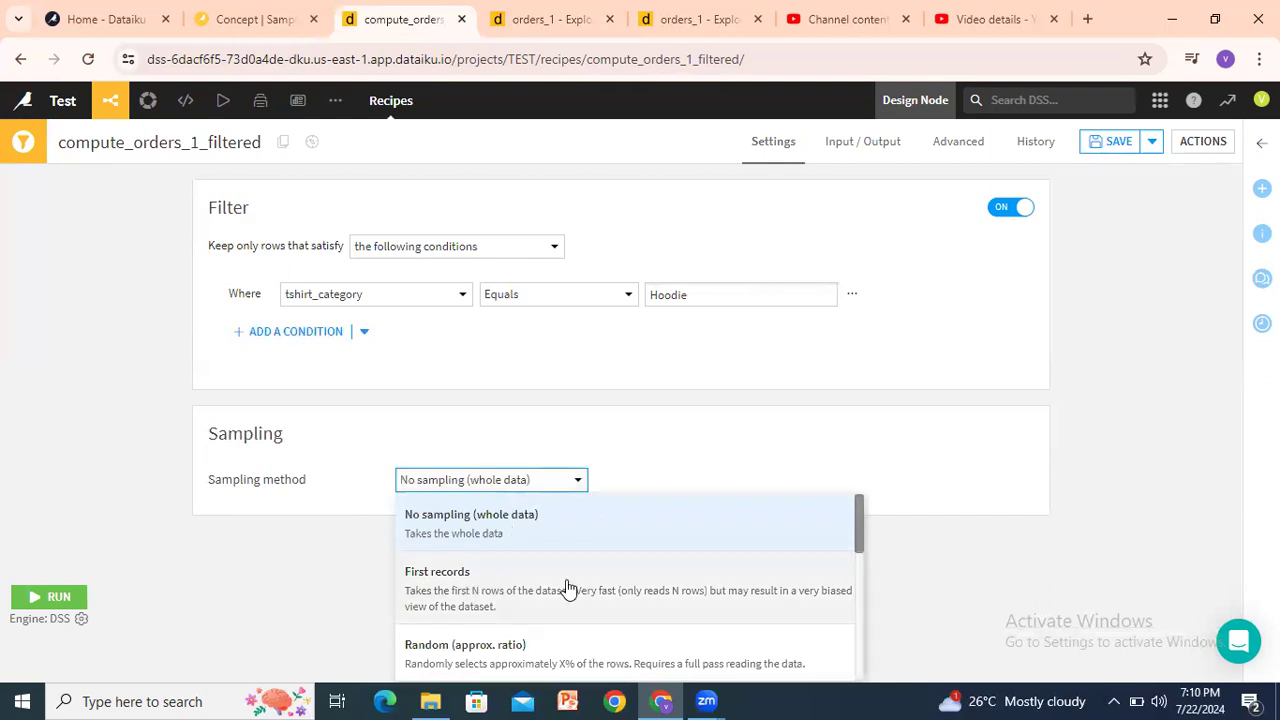
{"action": "left_click_drag", "start_coordinate": [855, 531], "coordinate": [862, 502]}
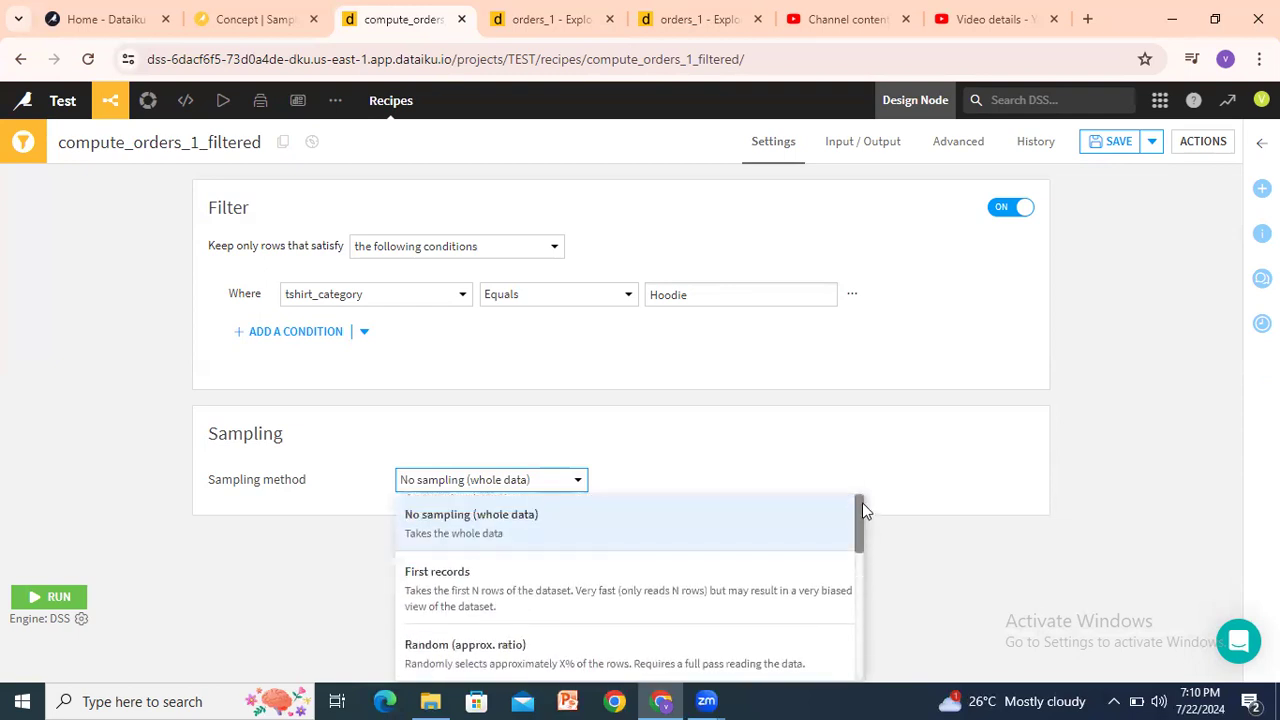
{"action": "left_click", "coordinate": [450, 523]}
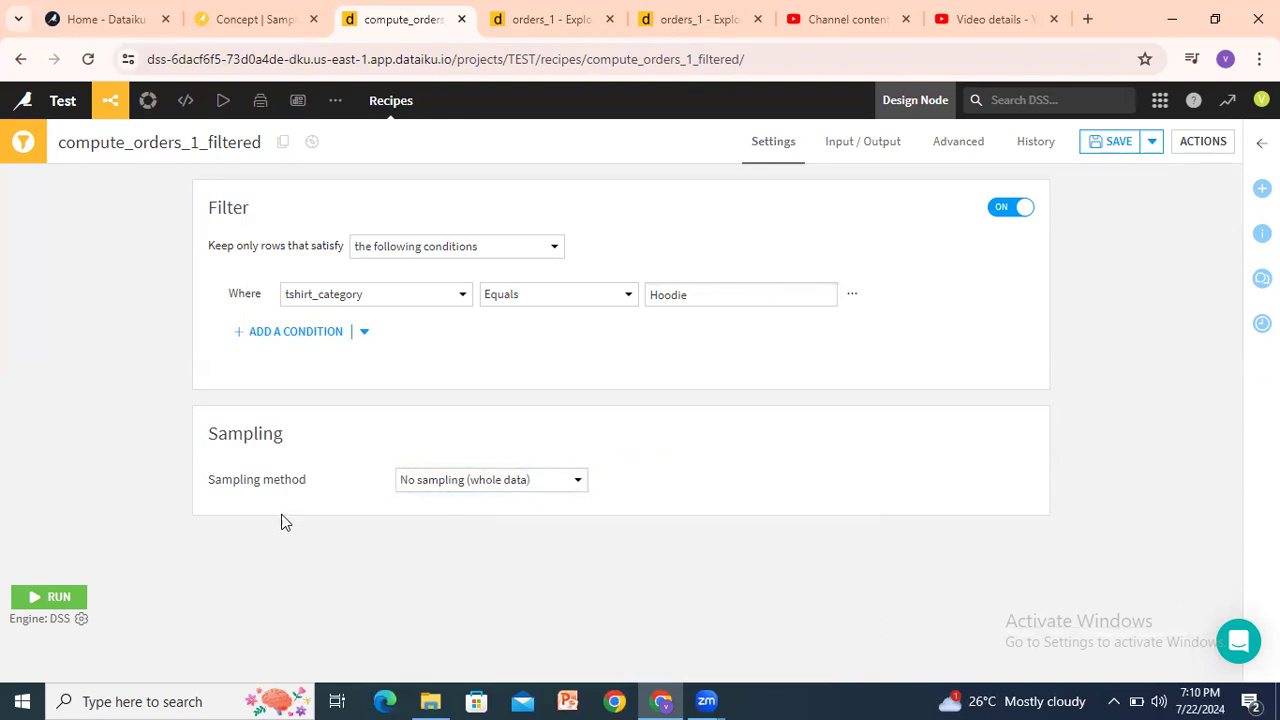
Run the filter recipe and open its output dataset orders_1_filtered from the Flow
{"action": "left_click", "coordinate": [58, 600]}
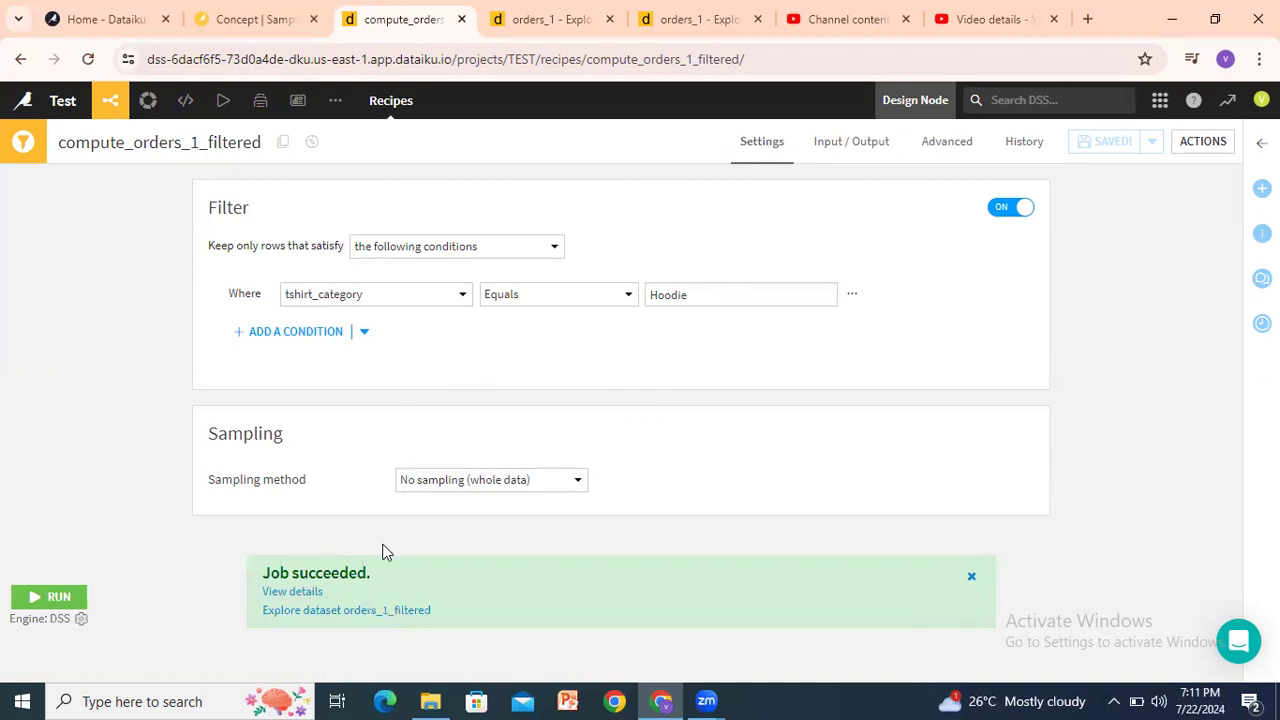
{"action": "left_click_drag", "start_coordinate": [320, 577], "coordinate": [290, 577]}
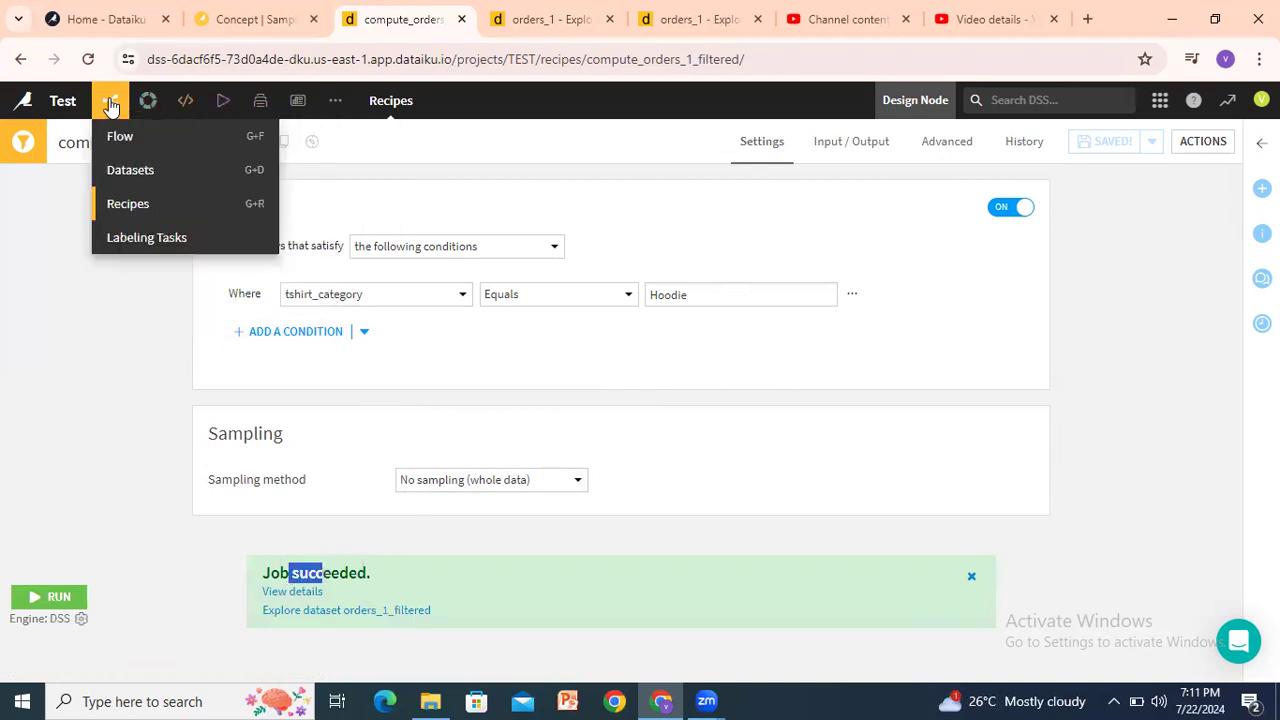
{"action": "left_click", "coordinate": [114, 134]}
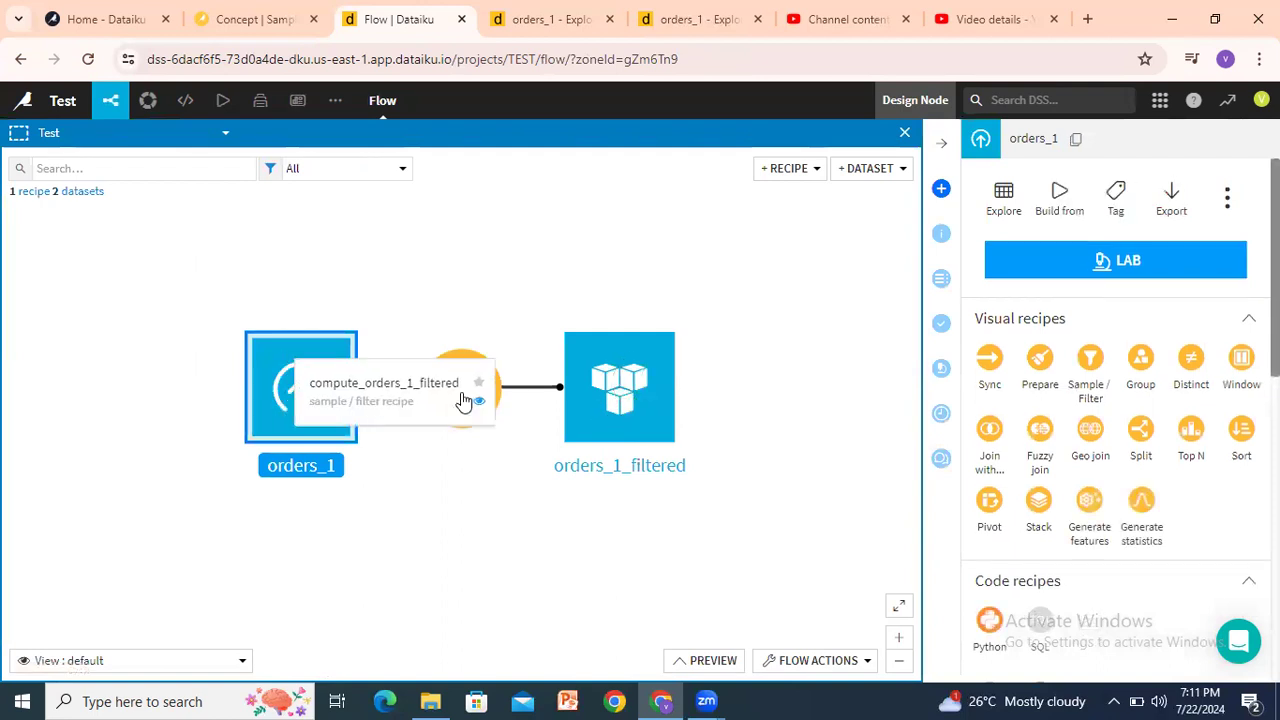
{"action": "left_click", "coordinate": [637, 384]}
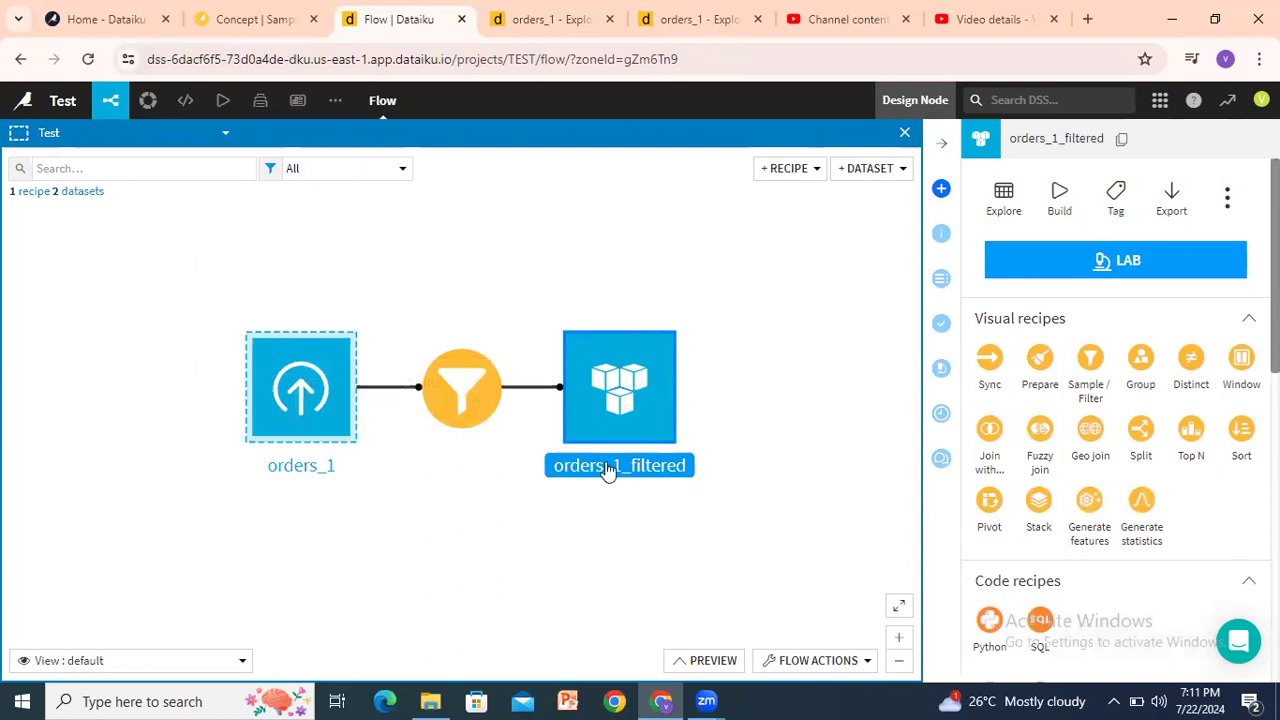
{"action": "double_click", "coordinate": [633, 400]}
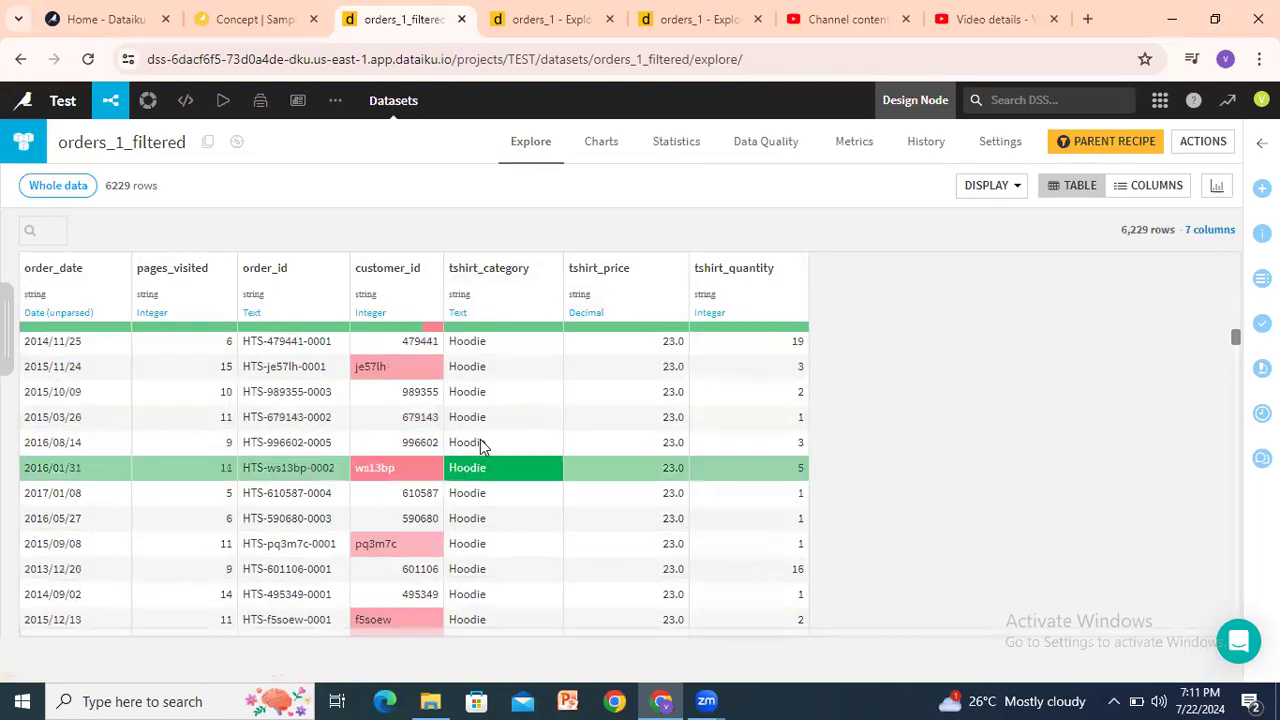
Analyze the tshirt_category column of orders_1_filtered to check which categories it contains
{"action": "left_click", "coordinate": [545, 274]}
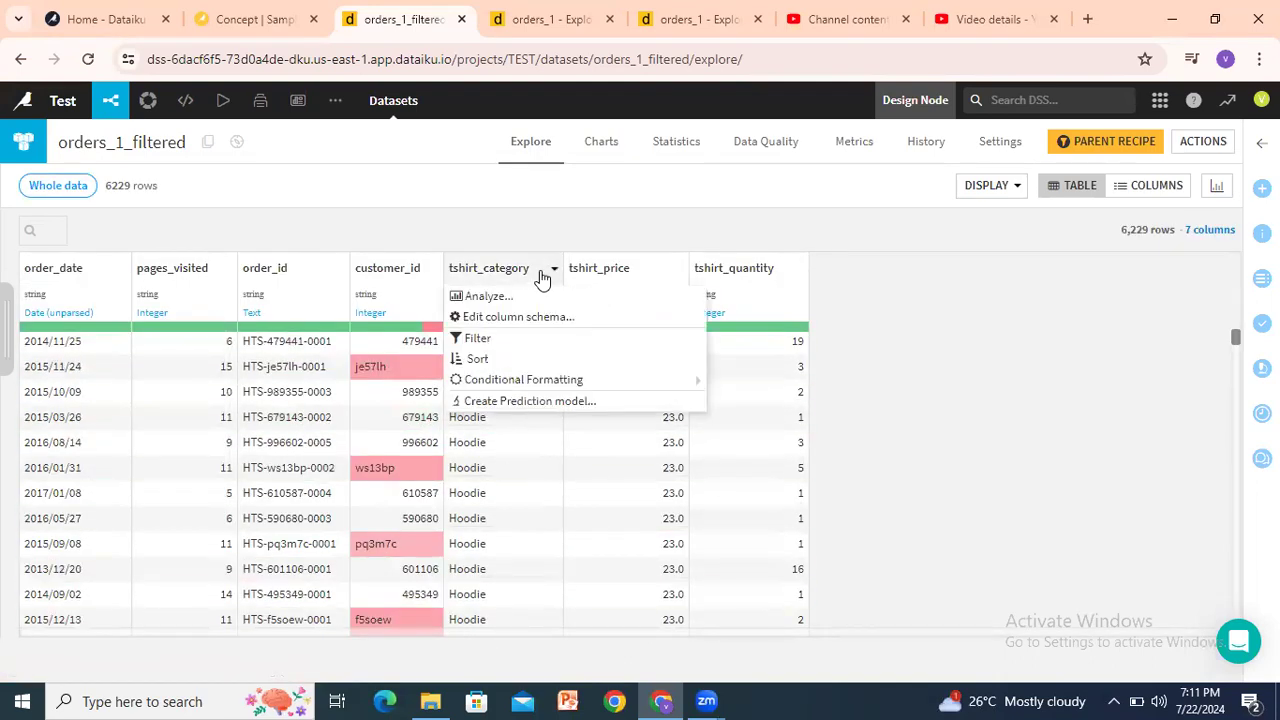
{"action": "left_click", "coordinate": [487, 296]}
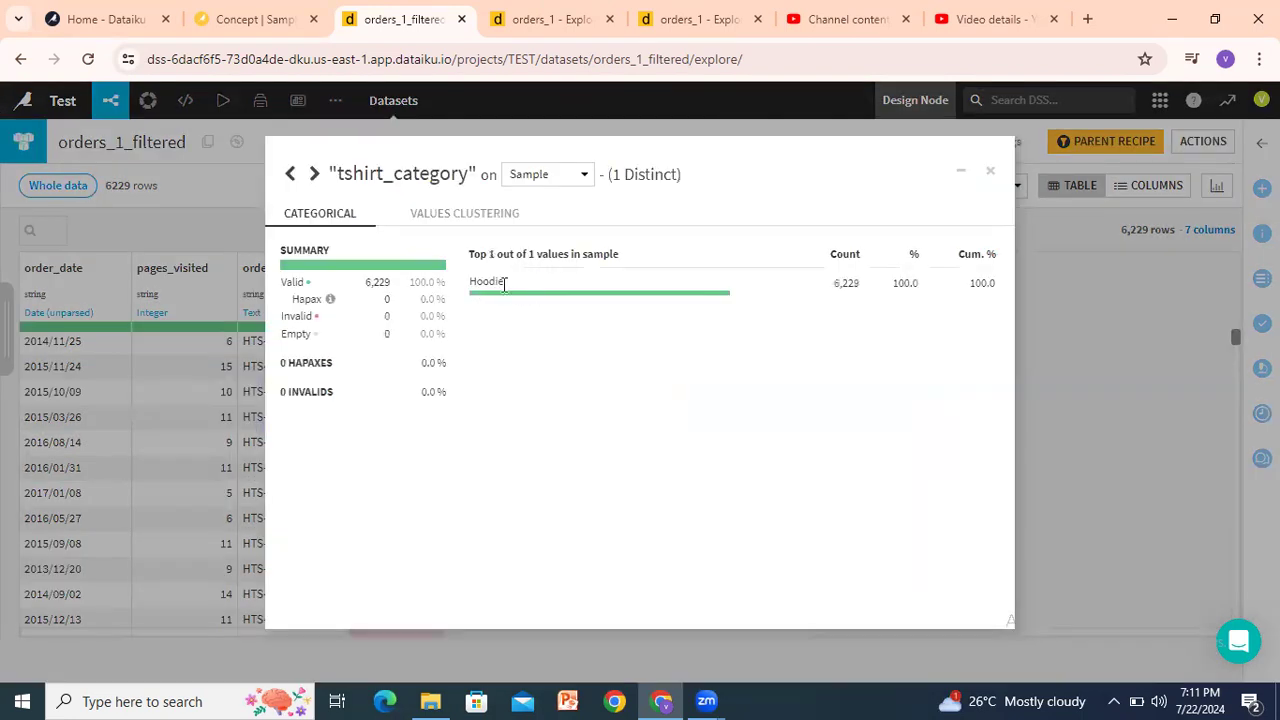
{"action": "left_click_drag", "start_coordinate": [470, 281], "coordinate": [503, 280]}
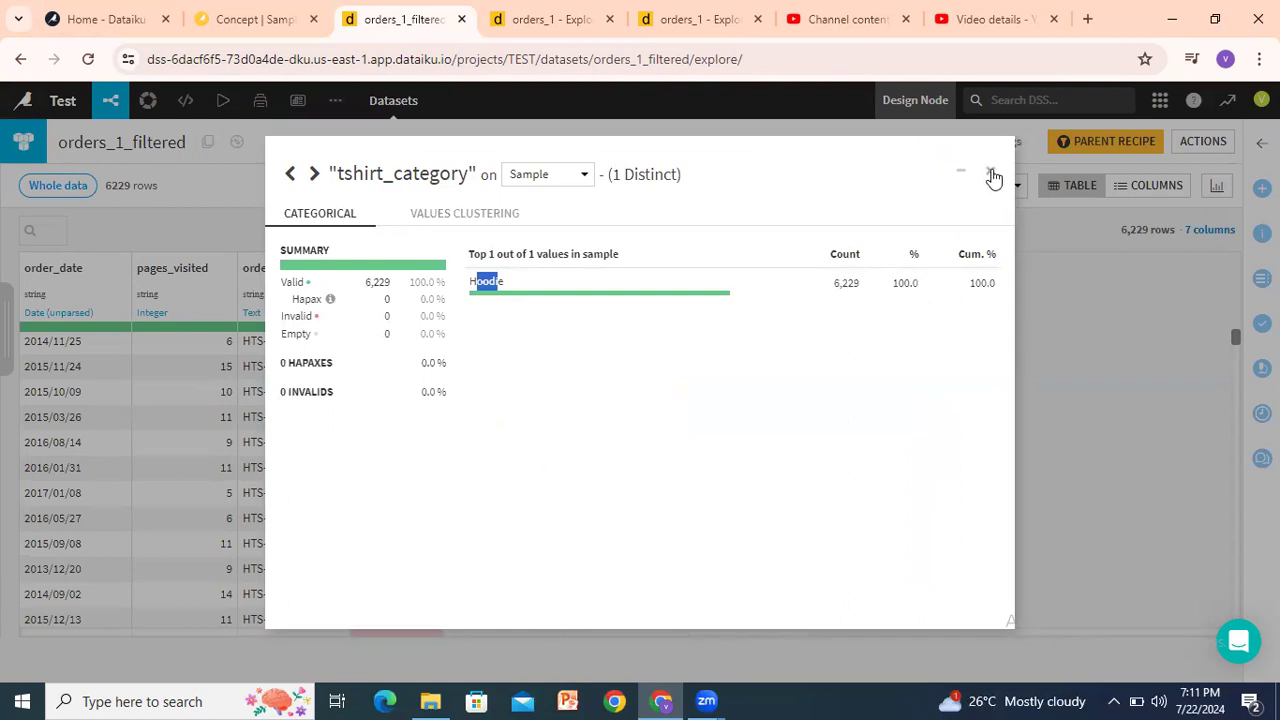
{"action": "left_click", "coordinate": [990, 172]}
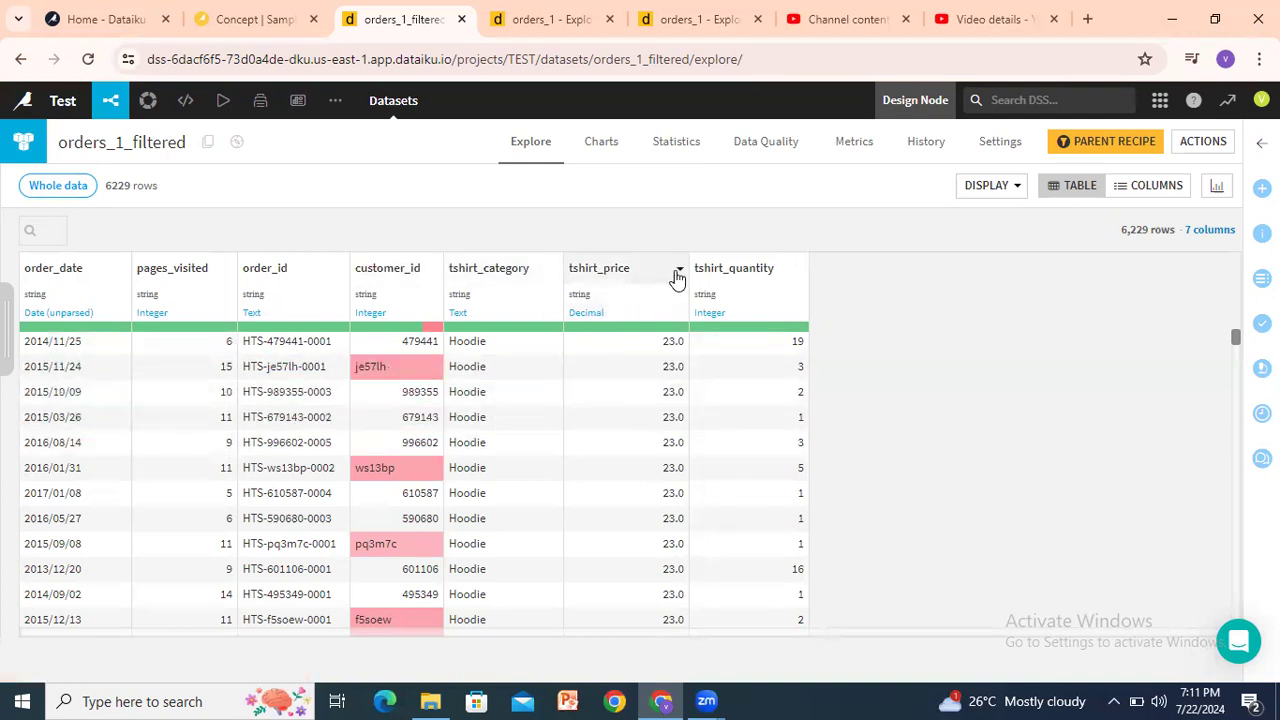
Filter the tshirt_price column to a minimum of 20, keeping only OK values
{"action": "left_click", "coordinate": [678, 273]}
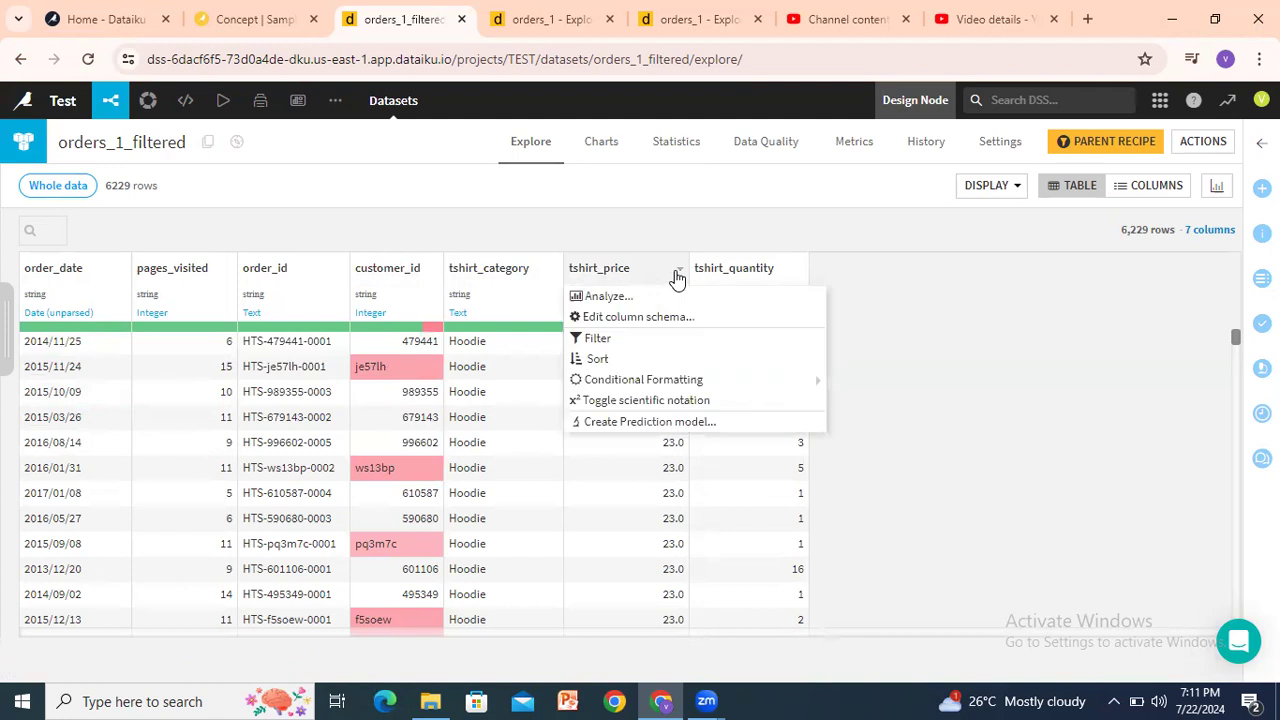
{"action": "left_click", "coordinate": [611, 339]}
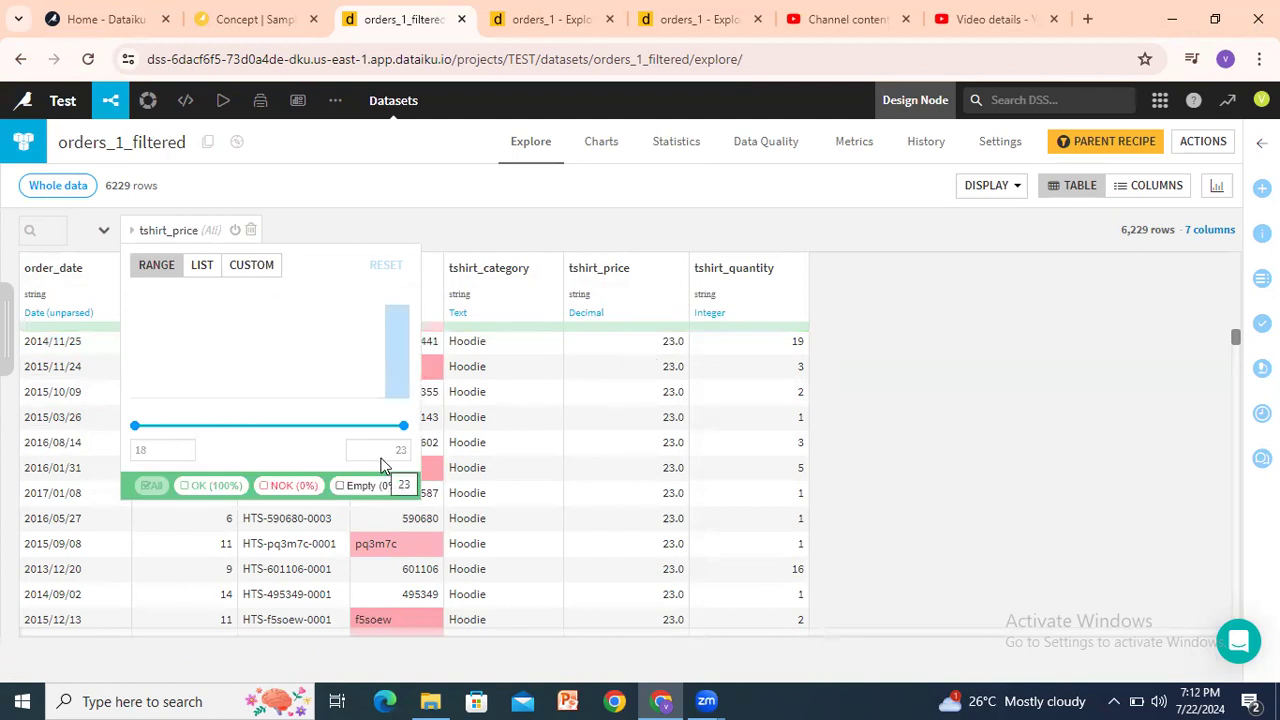
{"action": "left_click", "coordinate": [172, 450]}
{"action": "key", "text": "BackSpace"}
{"action": "key", "text": "BackSpace"}
{"action": "type", "text": "20"}
{"action": "left_click", "coordinate": [212, 437]}
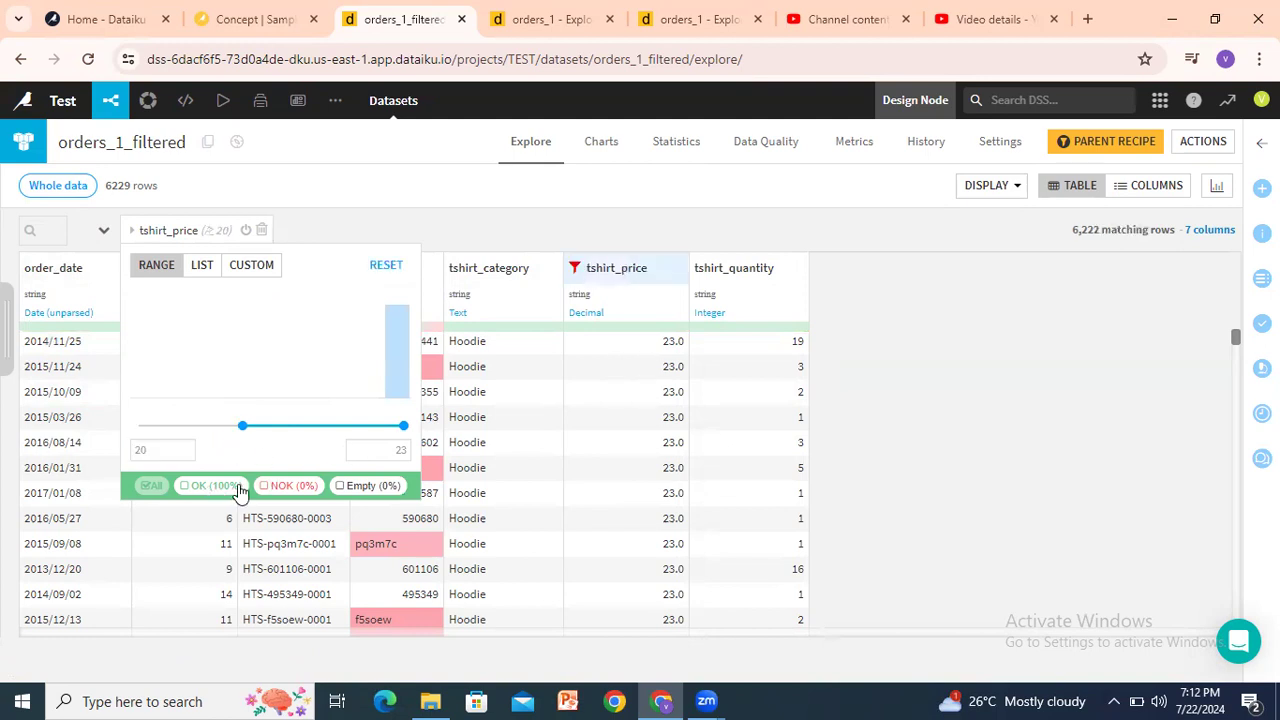
{"action": "left_click", "coordinate": [206, 489]}
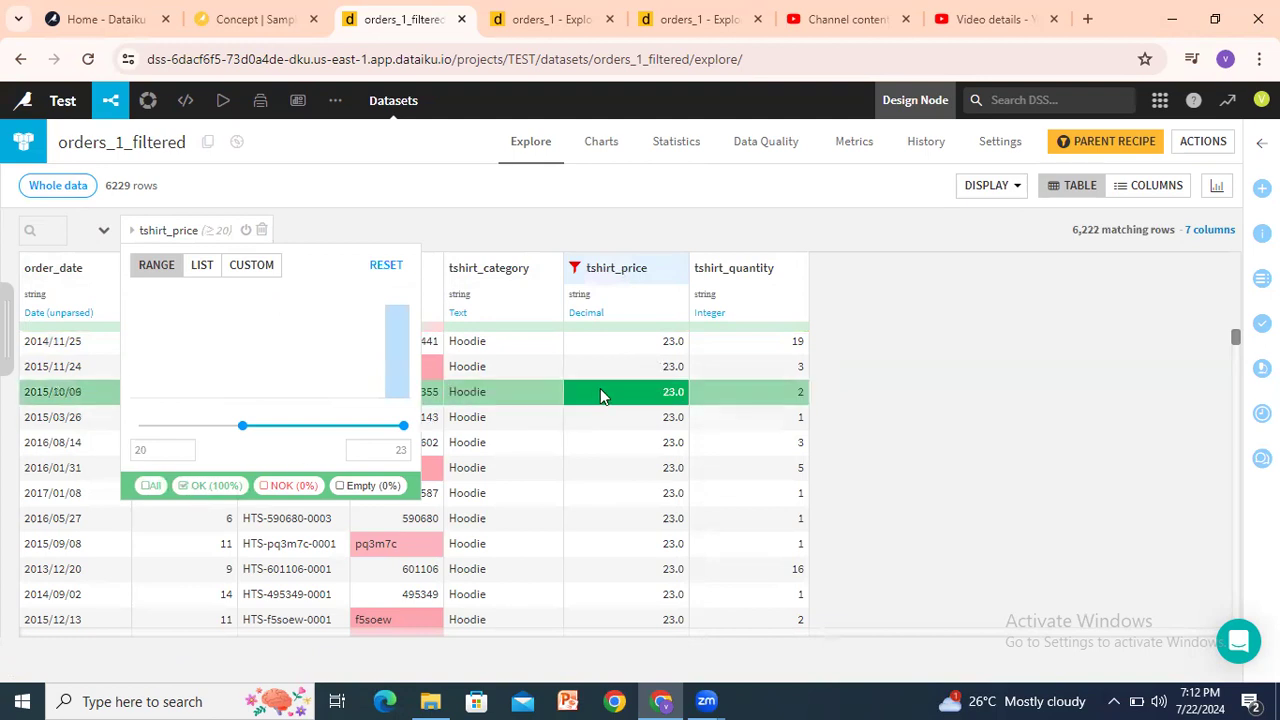
{"action": "left_click", "coordinate": [407, 233]}
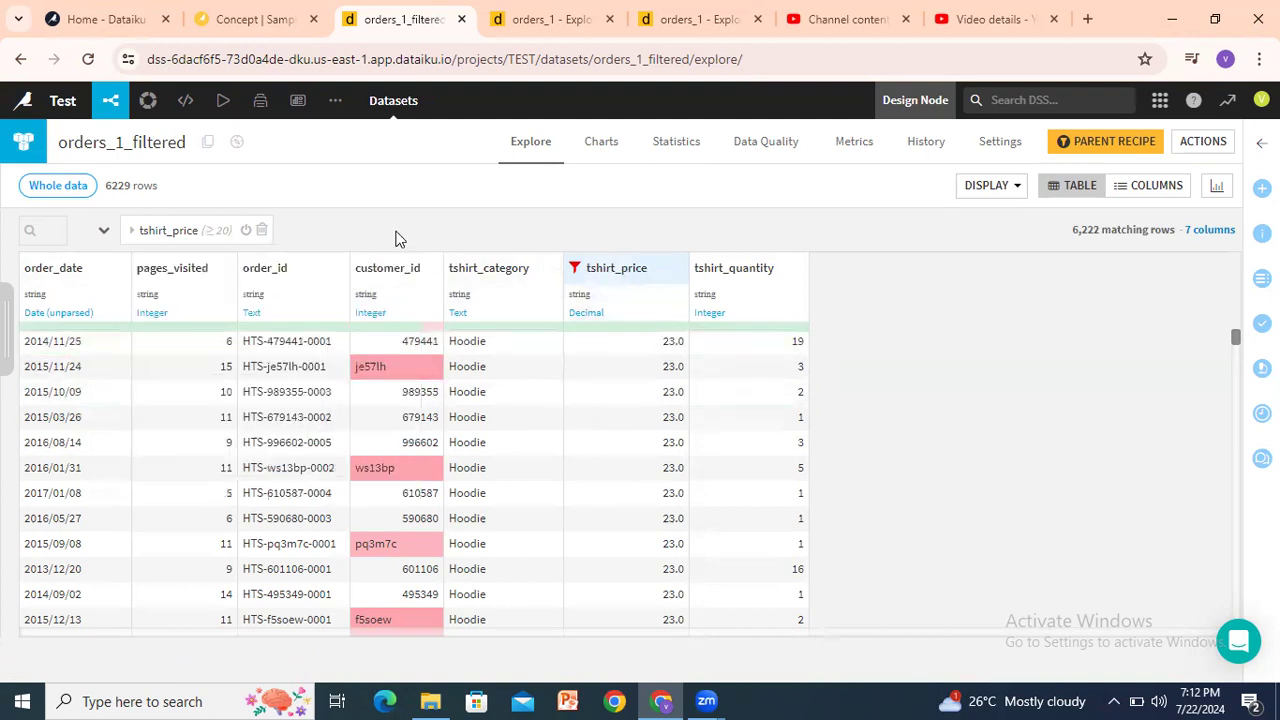
Look through the price-filtered rows and analyze the distribution of values in the tshirt_price column
{"action": "scroll", "coordinate": [660, 430], "scroll_direction": "down", "scroll_amount": 3}
{"action": "scroll", "coordinate": [660, 436], "scroll_direction": "down", "scroll_amount": 10}
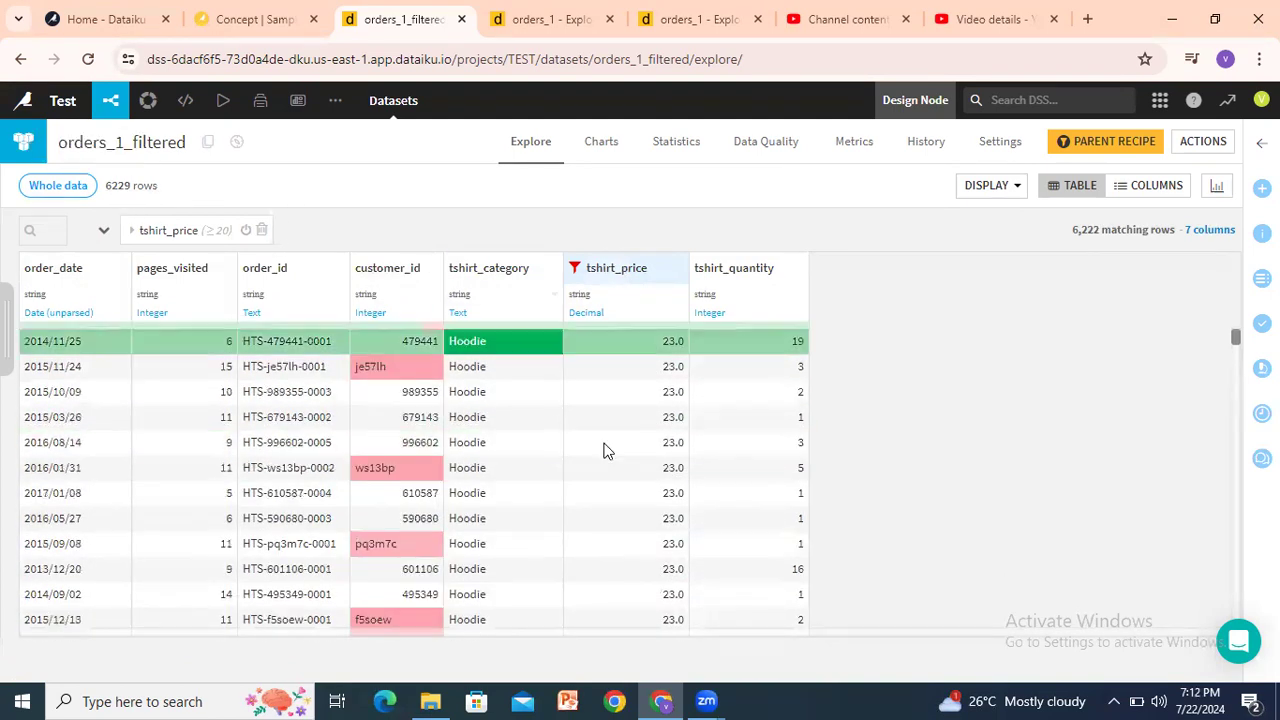
{"action": "scroll", "coordinate": [674, 508], "scroll_direction": "down", "scroll_amount": 6}
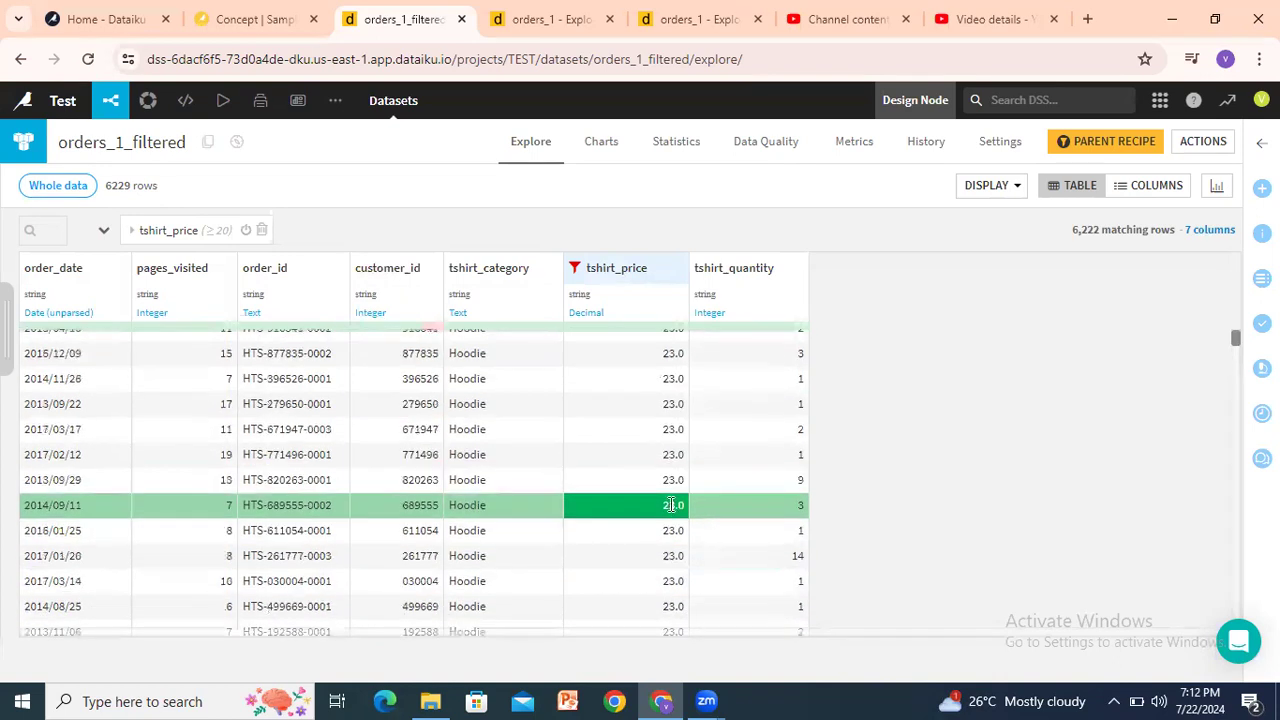
{"action": "left_click", "coordinate": [672, 279]}
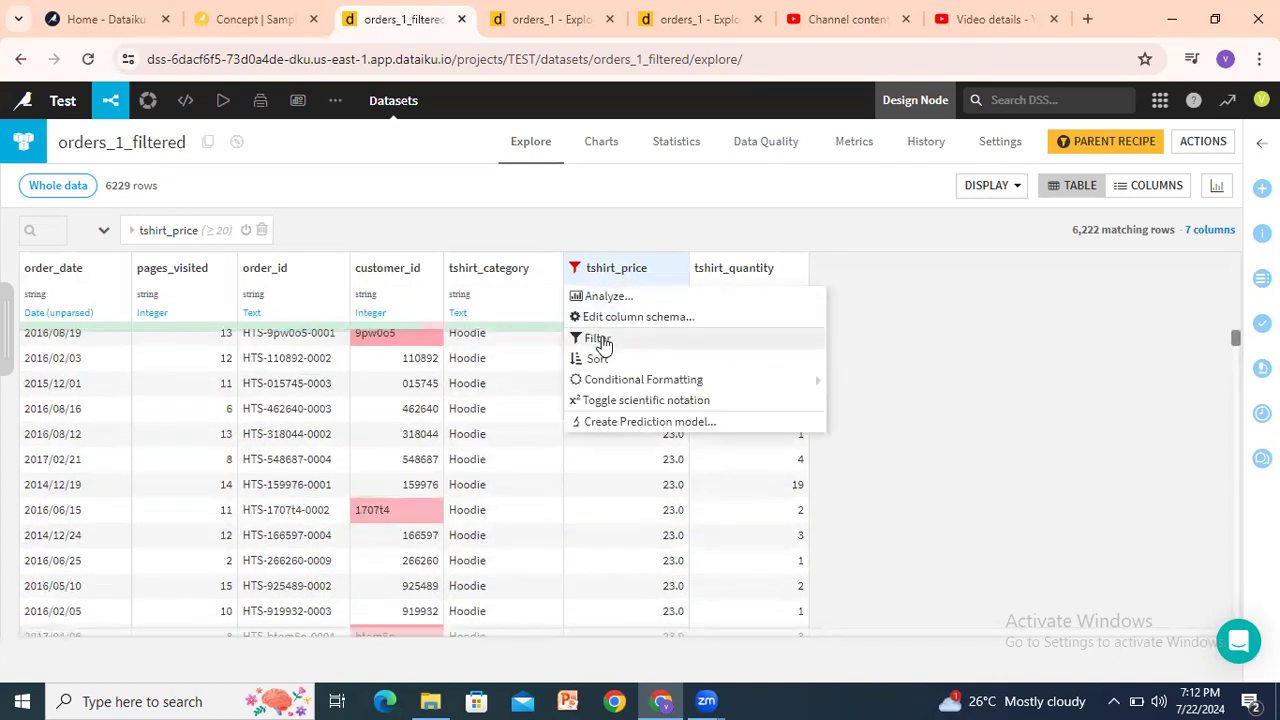
{"action": "left_click", "coordinate": [602, 296]}
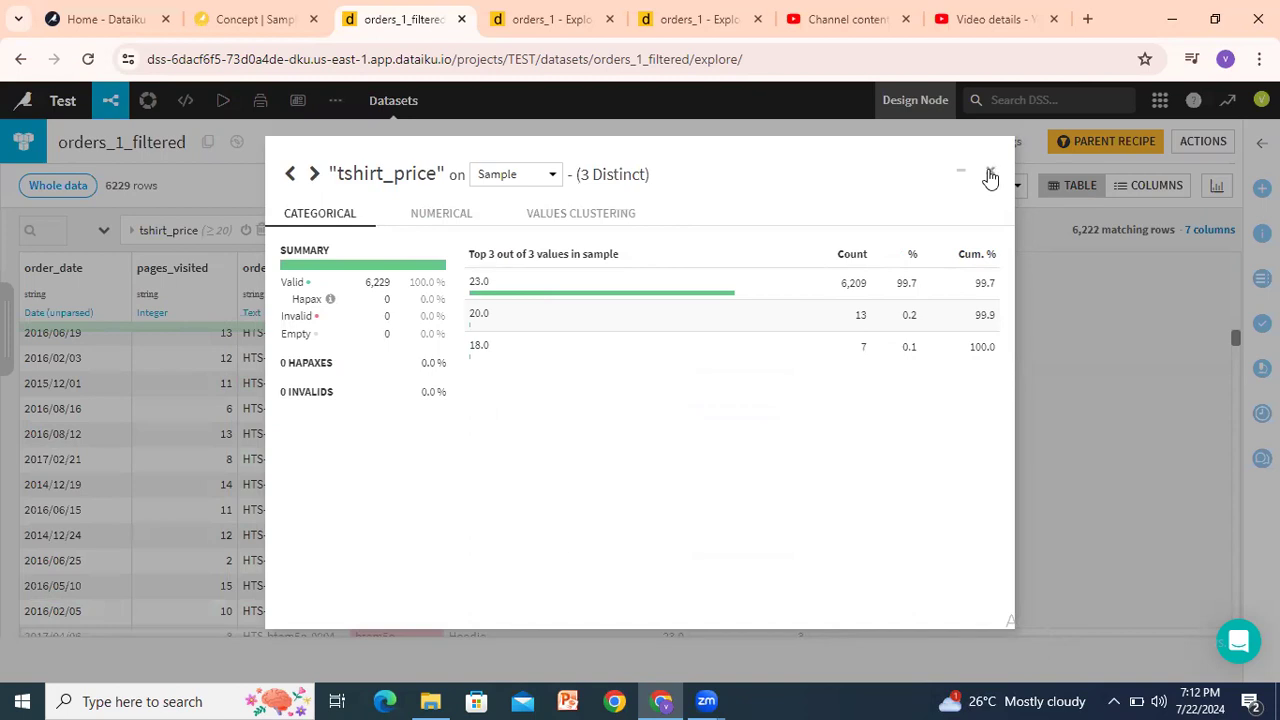
{"action": "left_click", "coordinate": [988, 171]}
Switch the tshirt_price filter from a range to a value list and keep only 20.0
{"action": "left_click", "coordinate": [624, 270]}
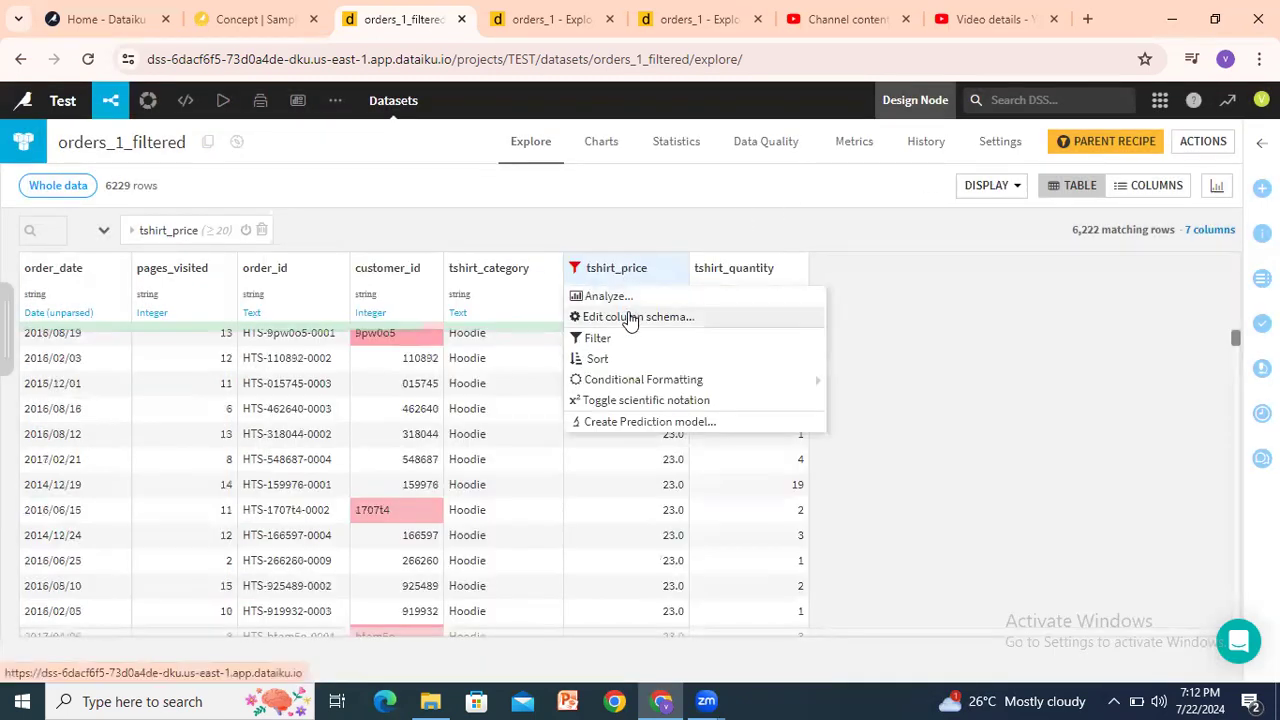
{"action": "left_click", "coordinate": [180, 242]}
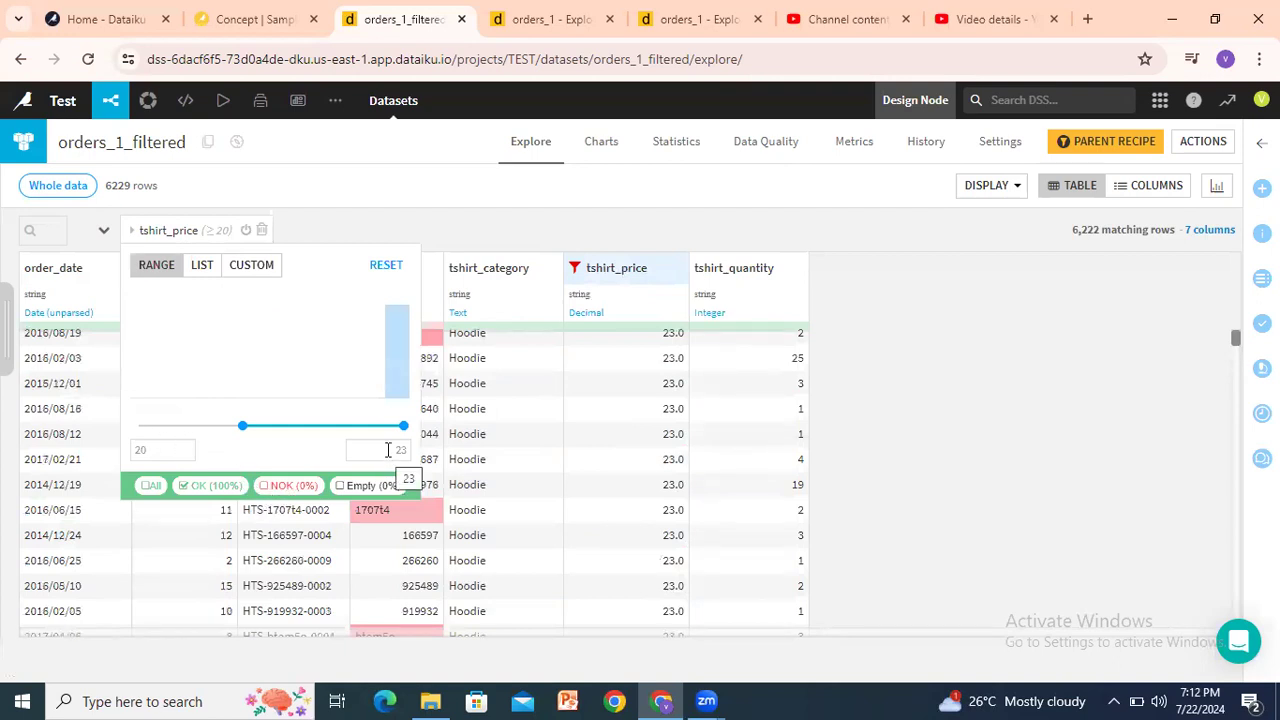
{"action": "left_click", "coordinate": [201, 267]}
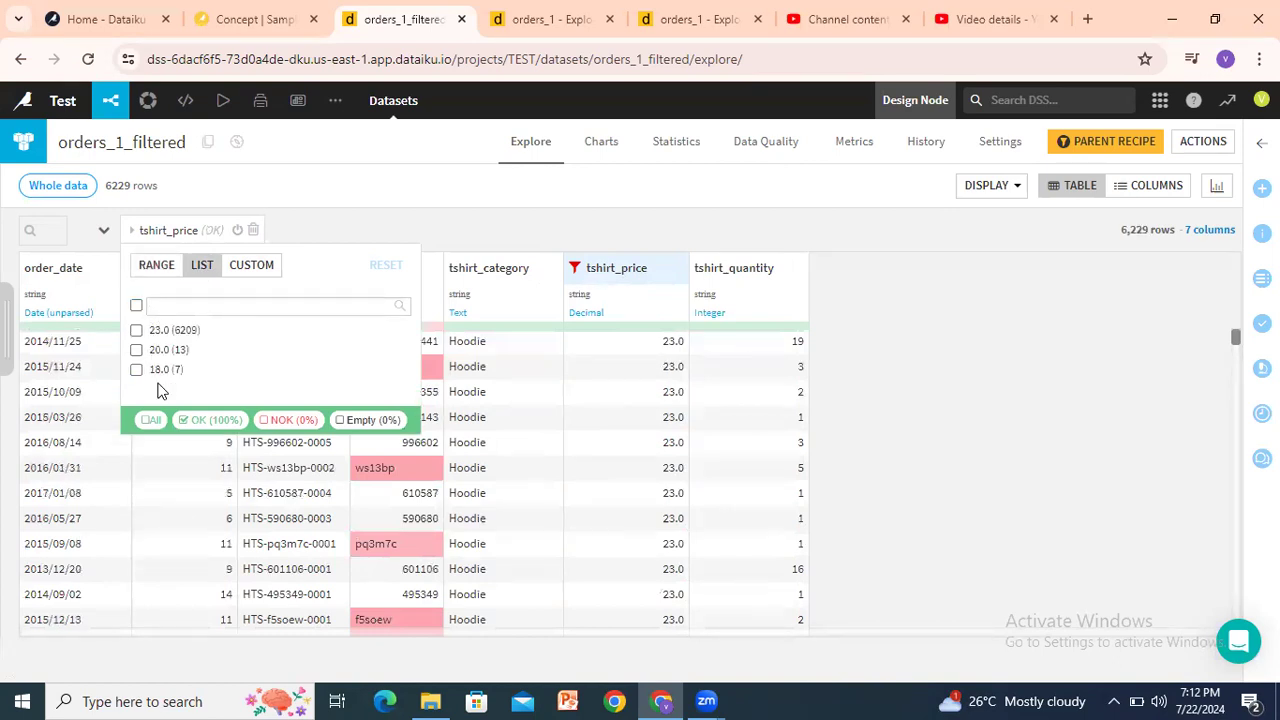
{"action": "left_click", "coordinate": [137, 350]}
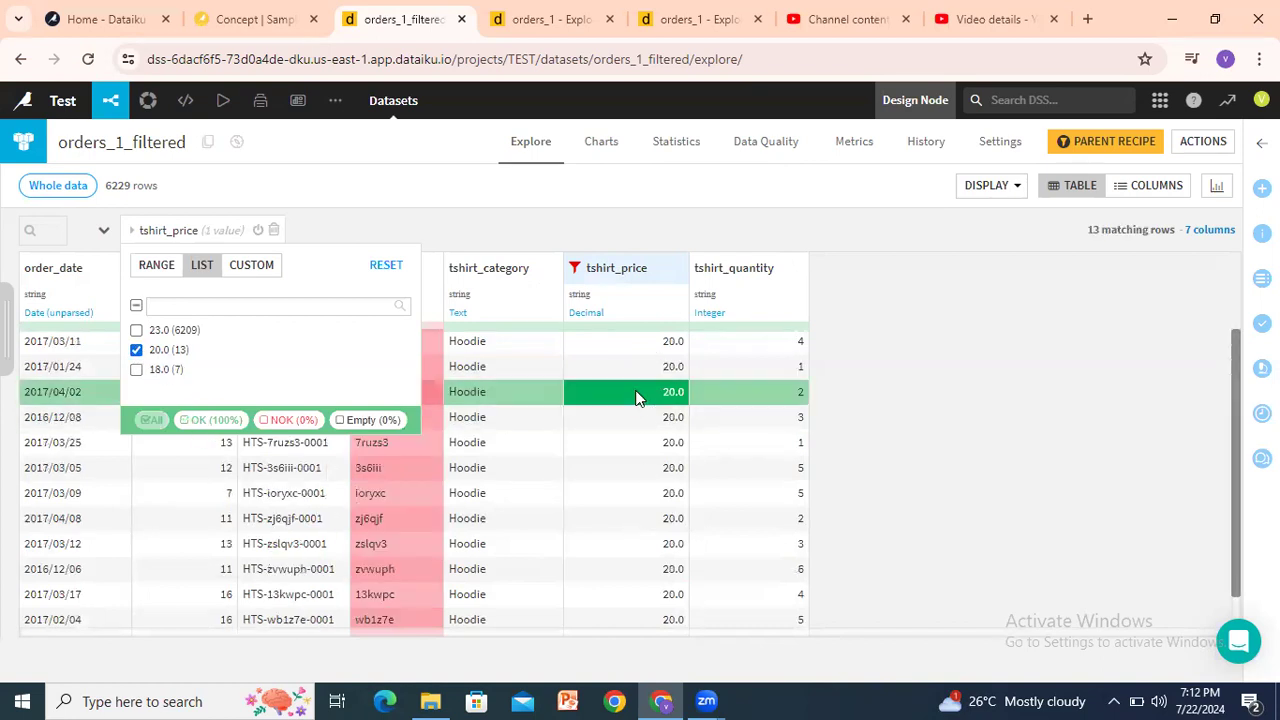
Check the tshirt_price analysis against the filtered rows, and delete the tshirt_price filter
{"action": "left_click", "coordinate": [670, 267]}
{"action": "left_click", "coordinate": [611, 298]}
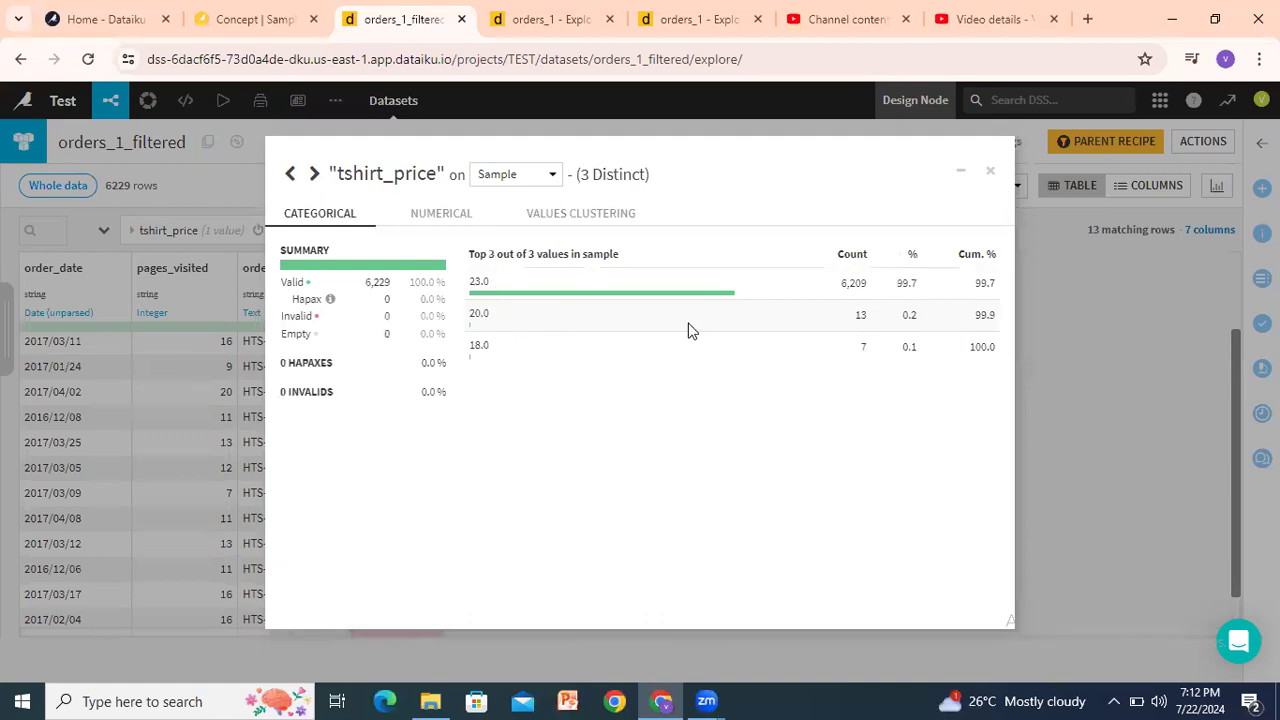
{"action": "left_click", "coordinate": [990, 170]}
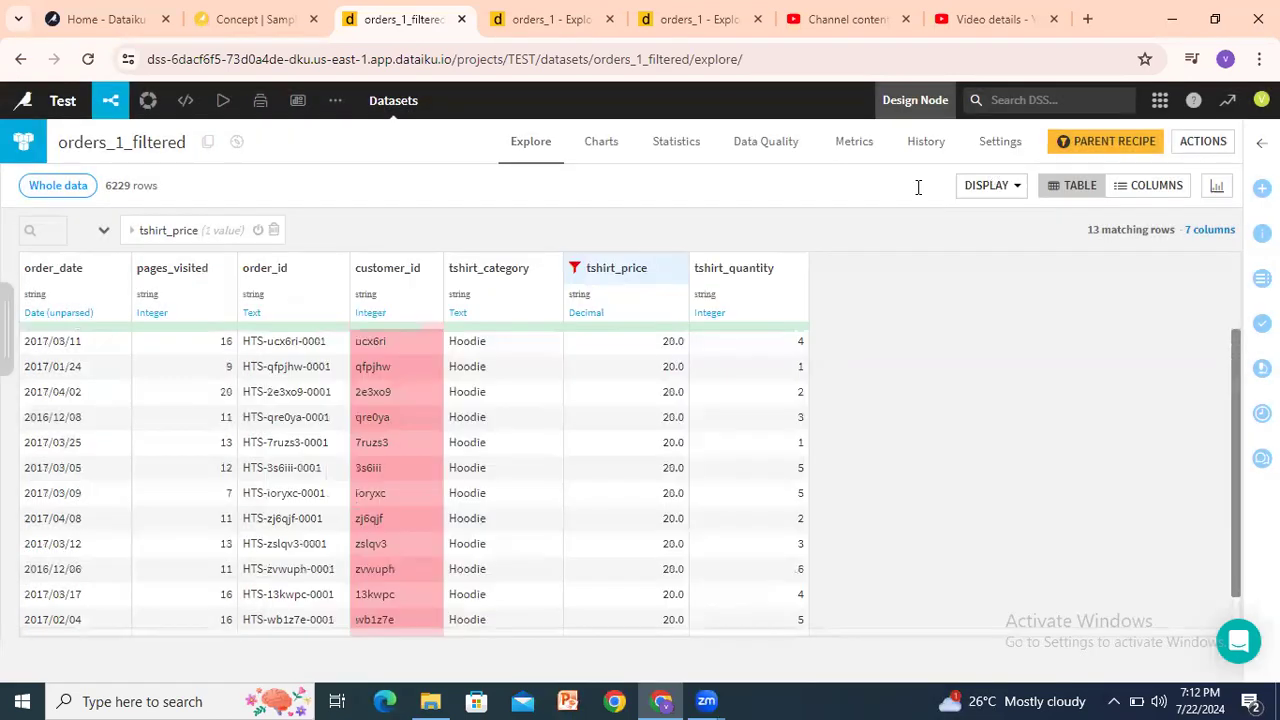
{"action": "left_click", "coordinate": [274, 230]}
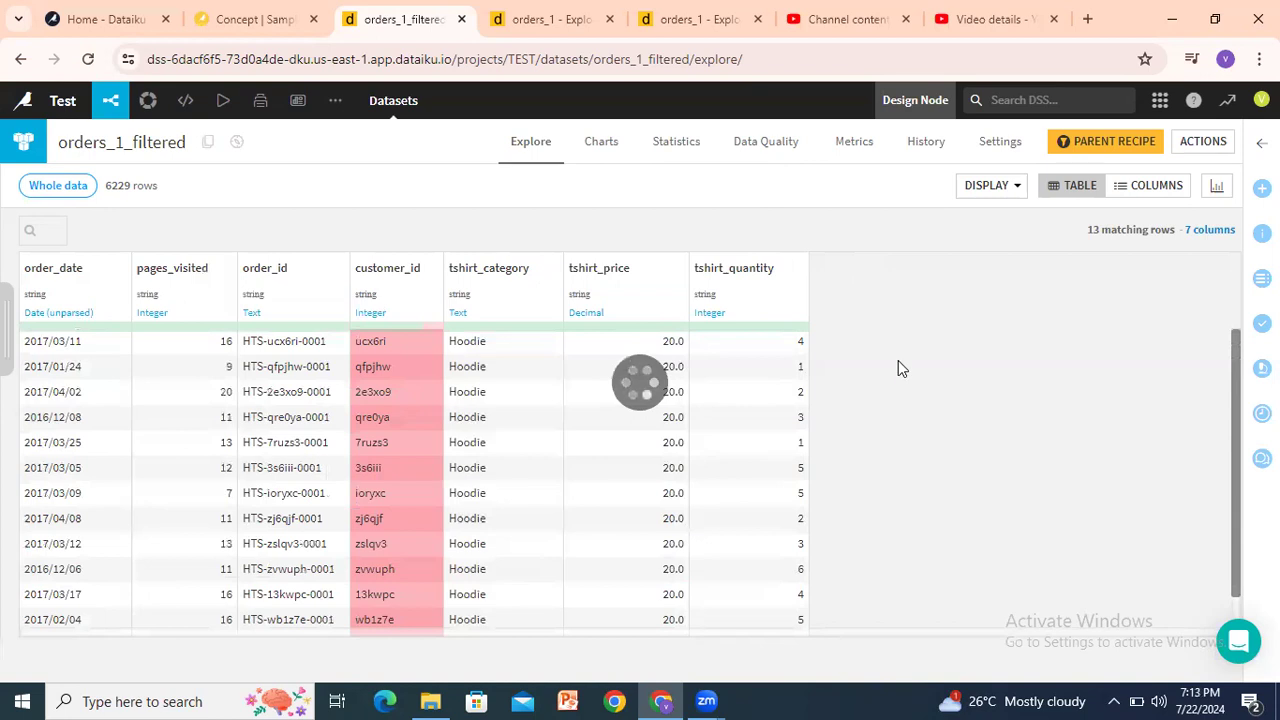